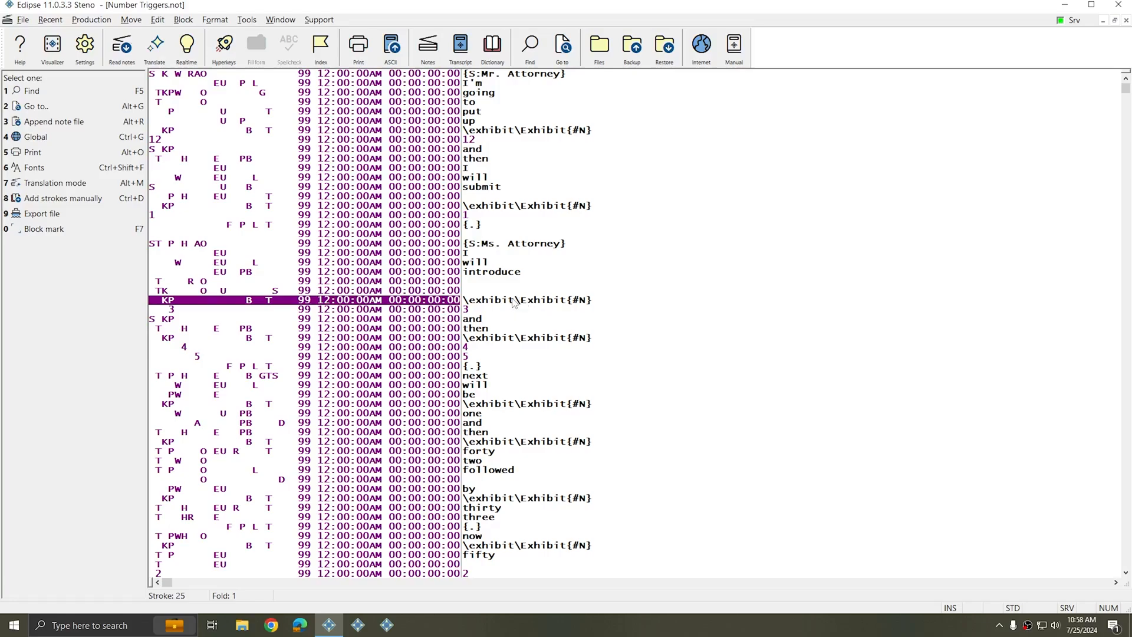
Review the exhibit and page trigger entries throughout the steno notes file
left_click(470, 209)
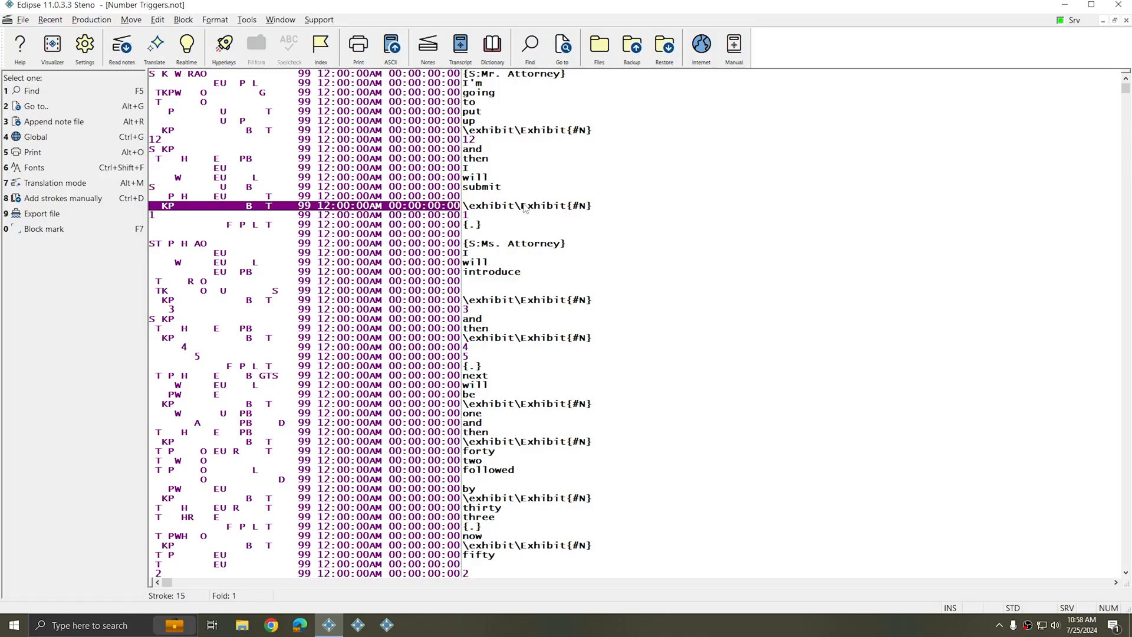
left_click(442, 218)
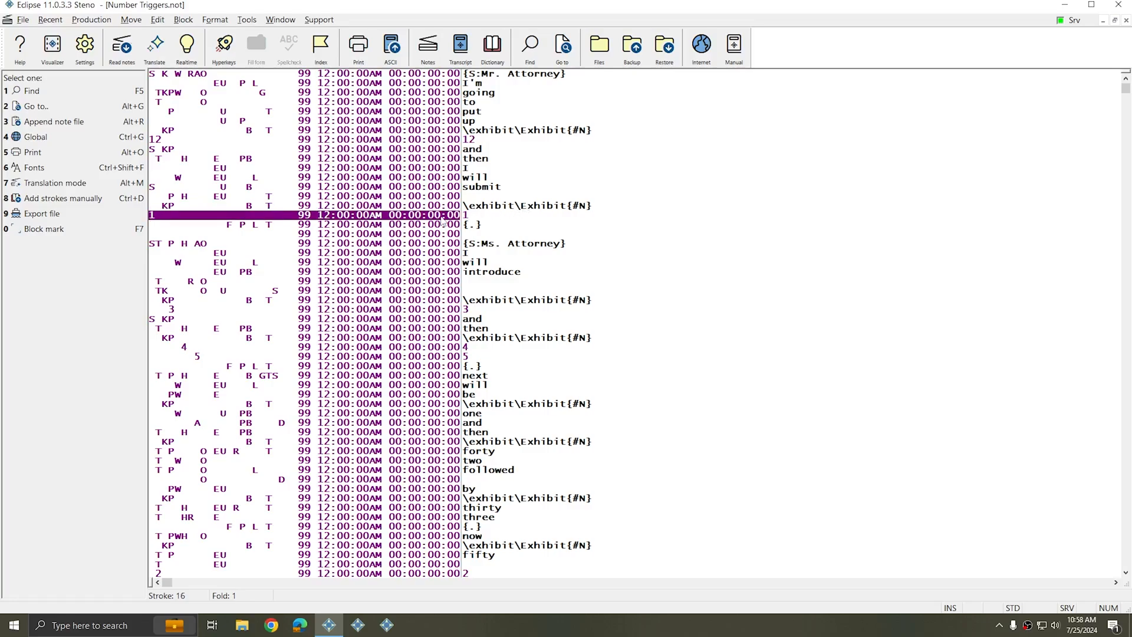
scroll(436, 227, "down", 15)
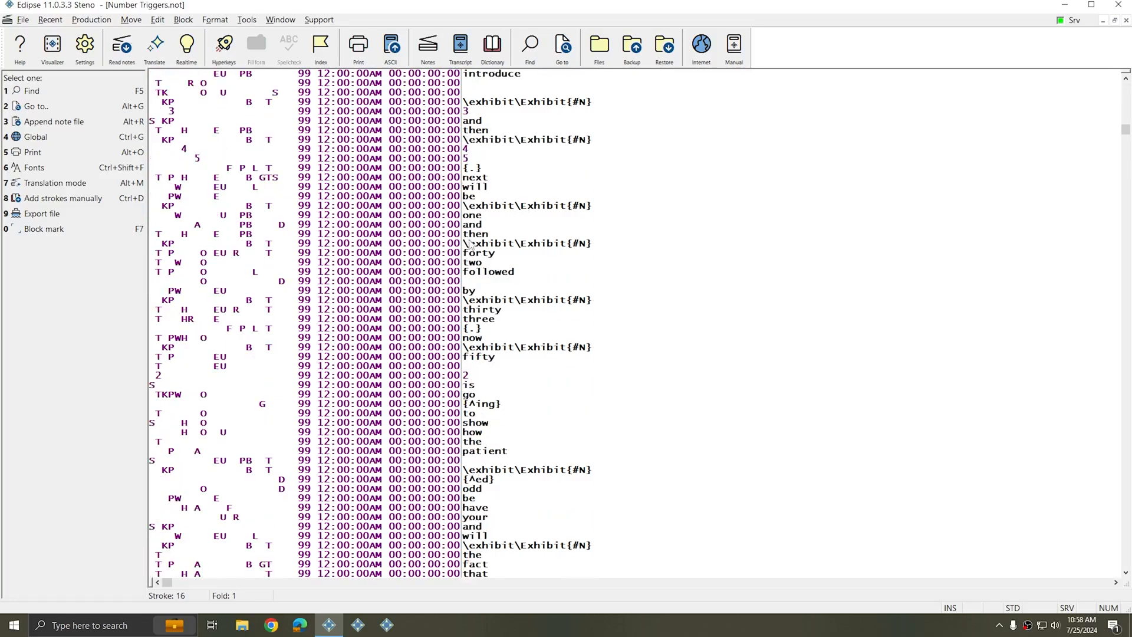
scroll(487, 242, "down", 8)
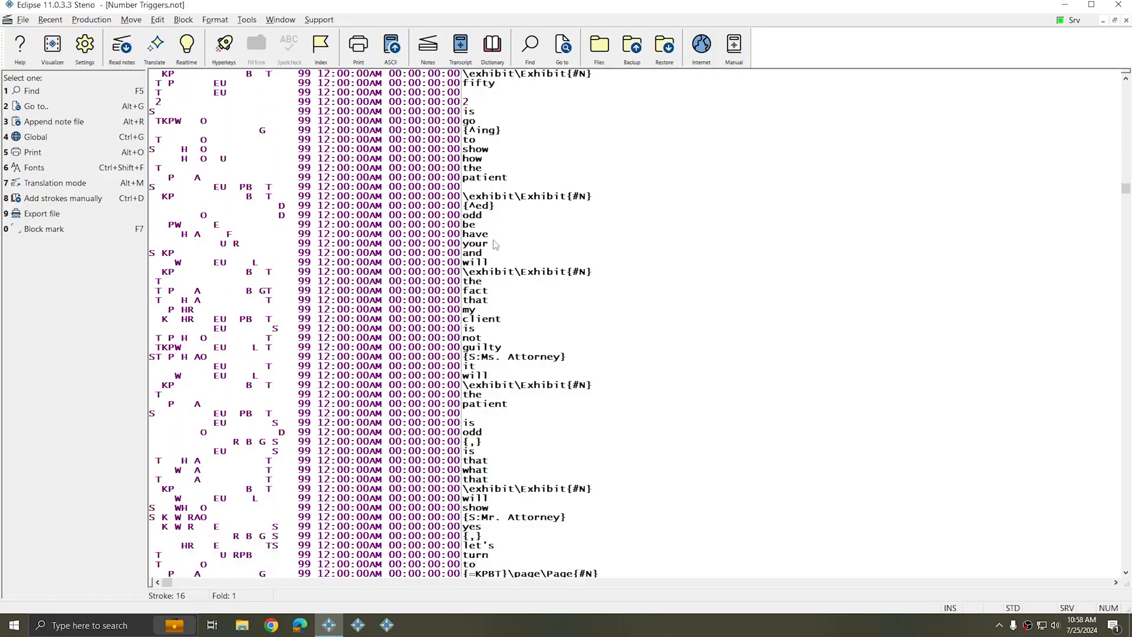
scroll(496, 246, "down", 4)
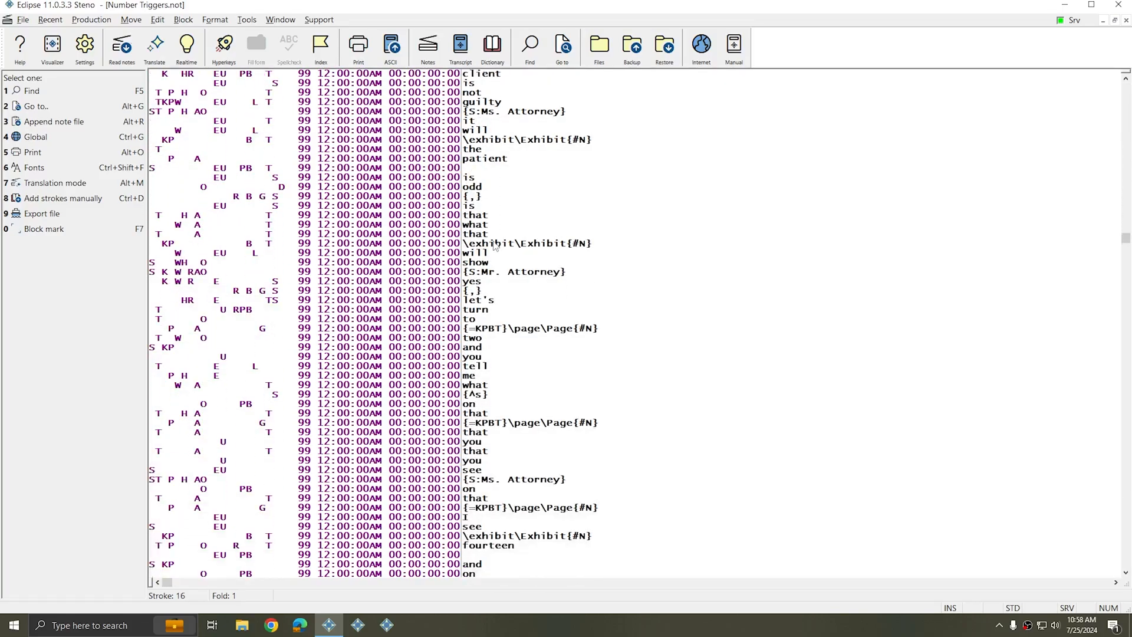
left_click(599, 283)
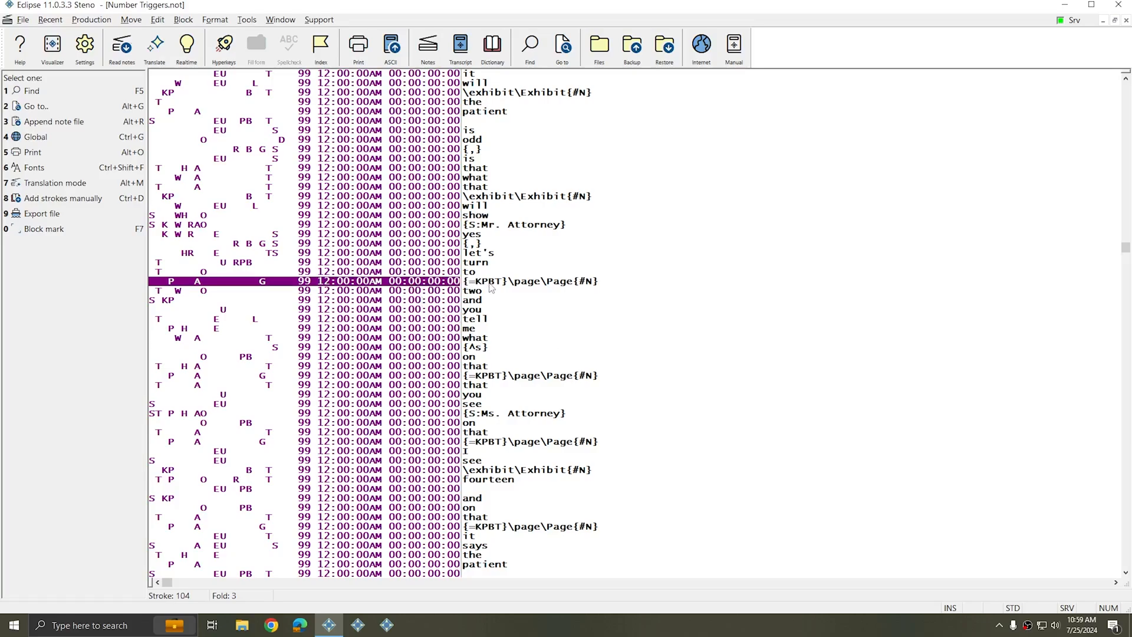
left_click(458, 198)
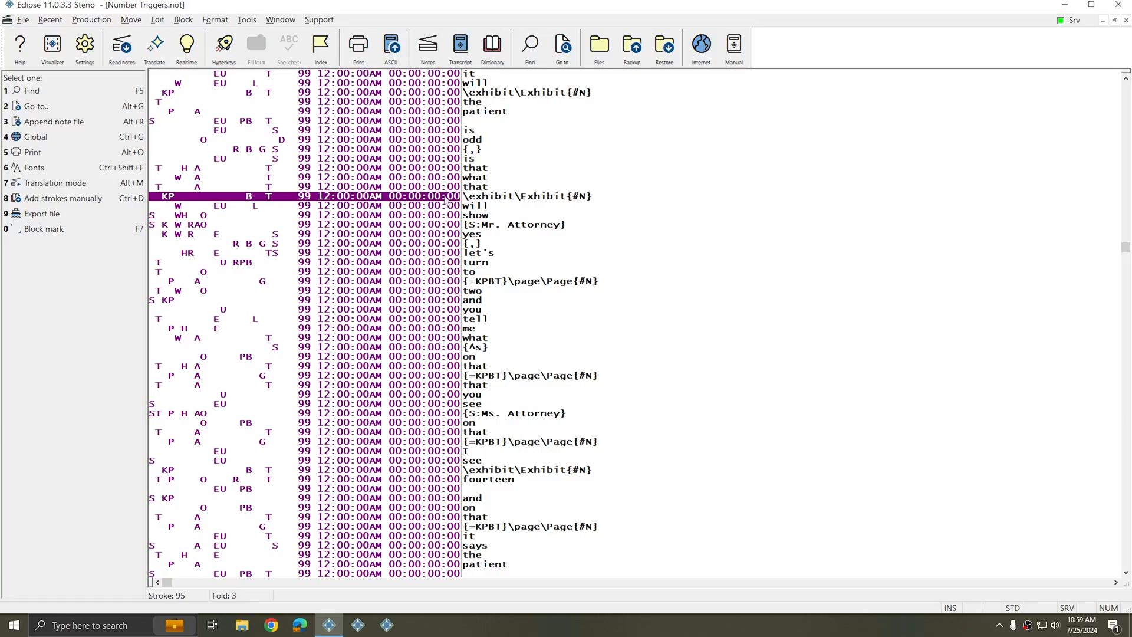
left_click(458, 283)
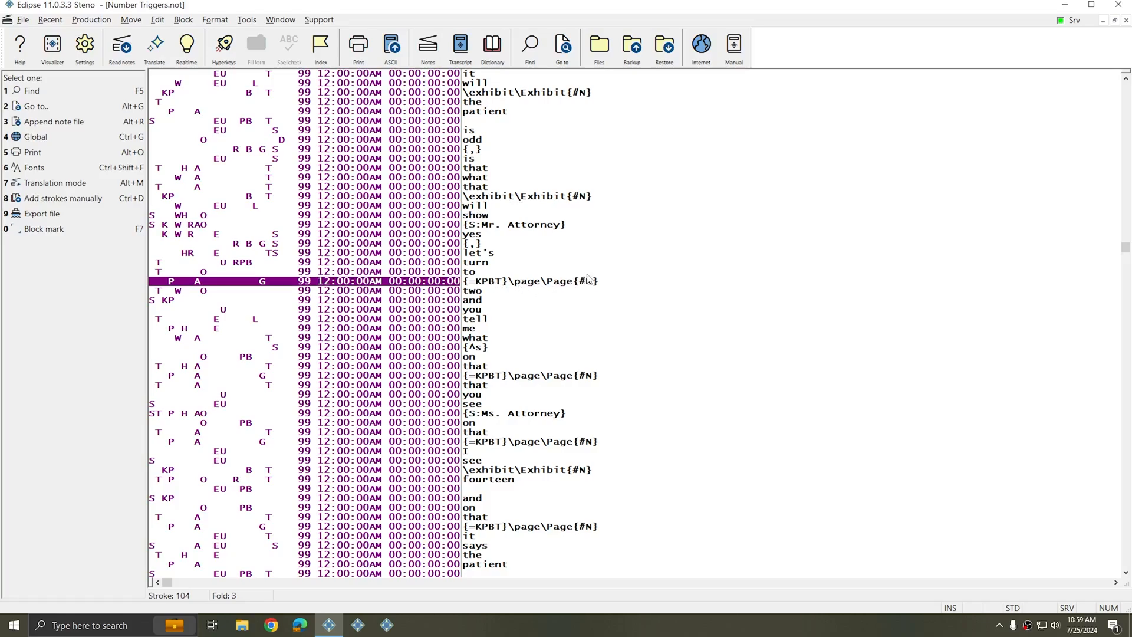
scroll(596, 296, "down", 15)
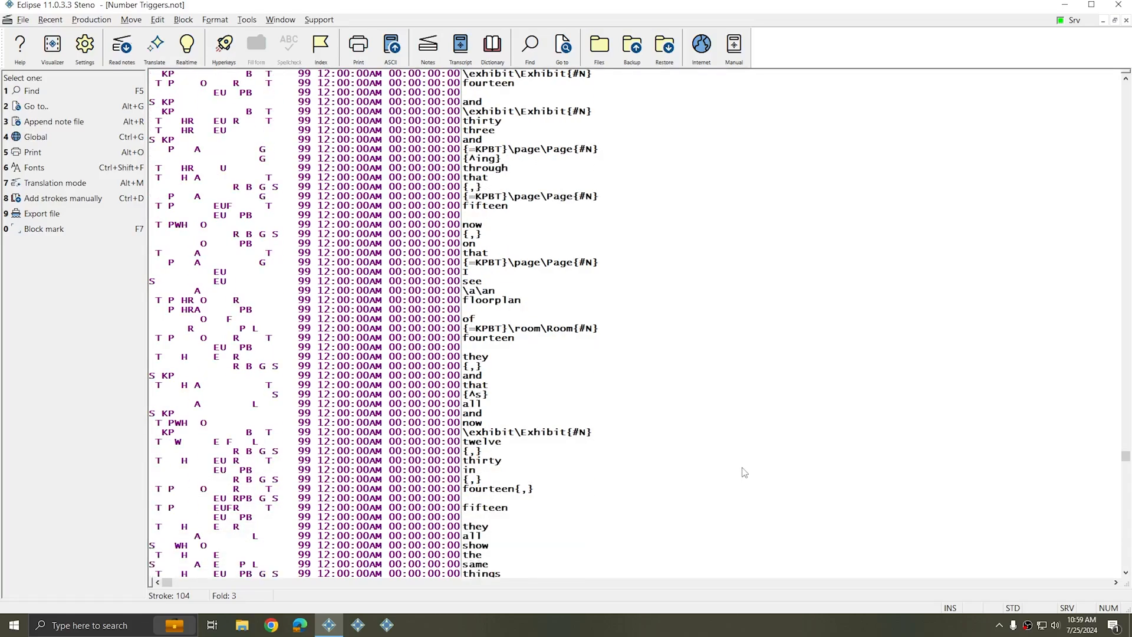
scroll(743, 471, "down", 2)
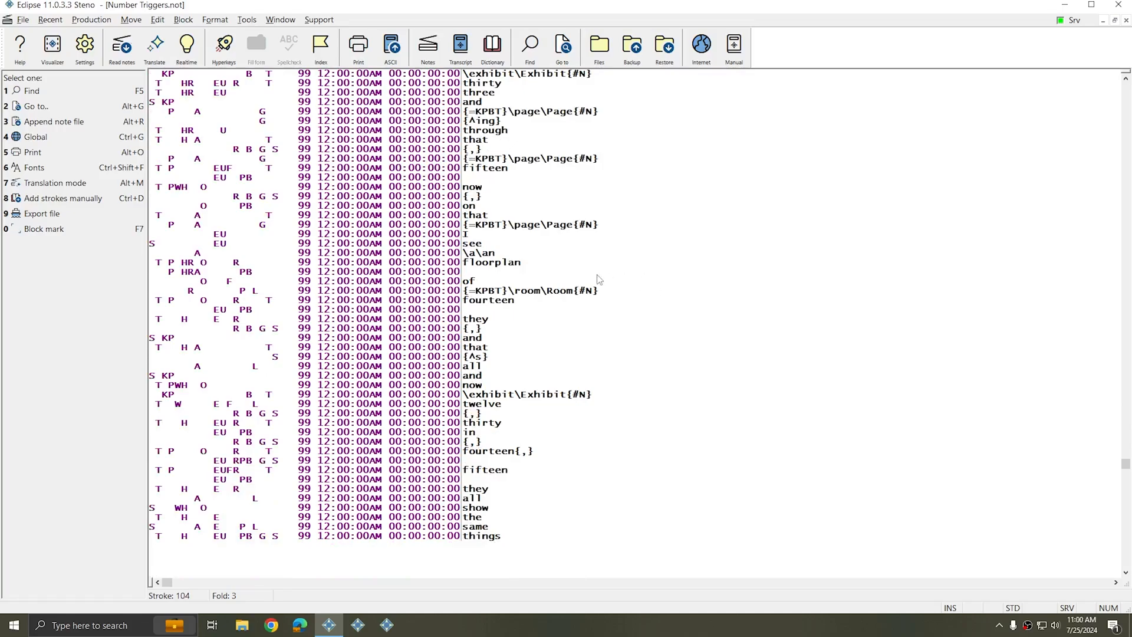
left_click(546, 293)
key("Down")
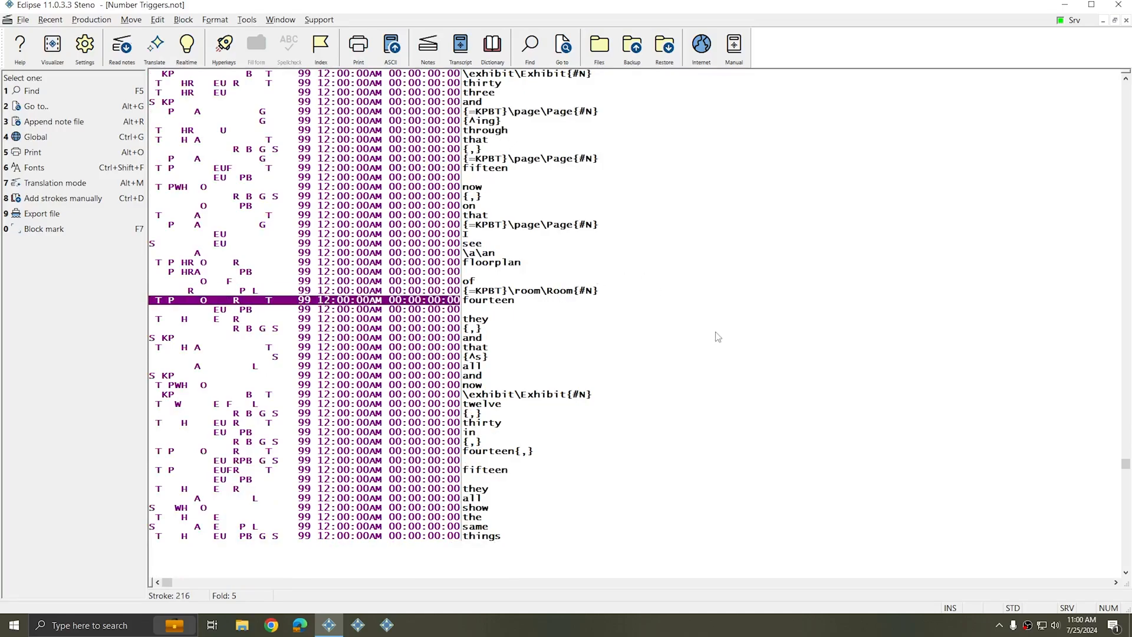
Translate the notes file, retranslating over the existing job
key("ctrl+t")
left_click(661, 175)
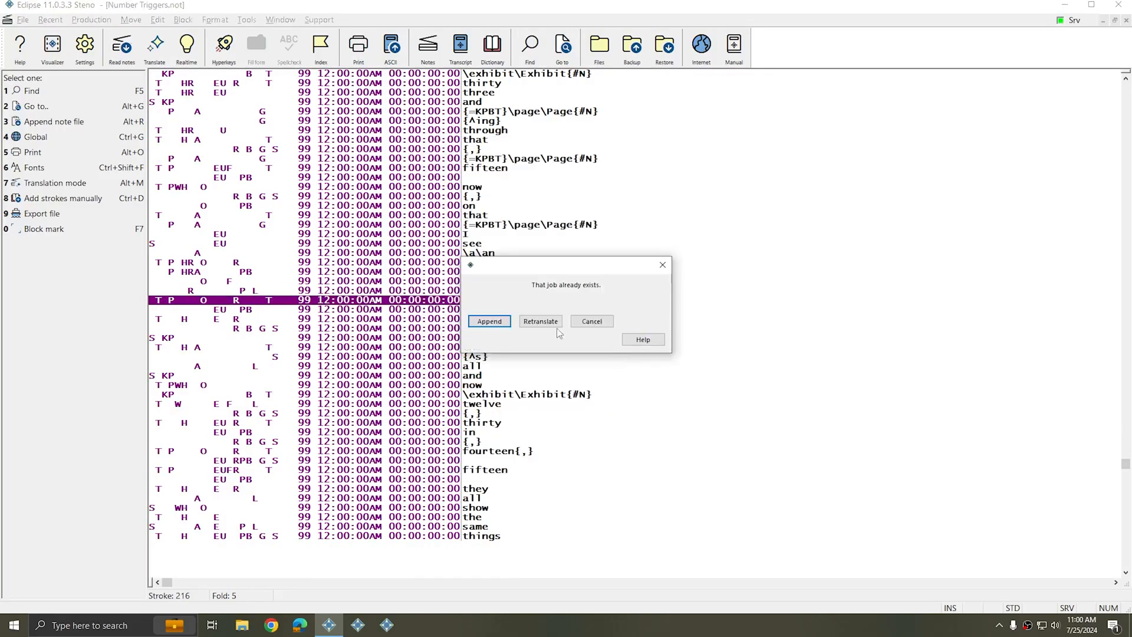
left_click(556, 325)
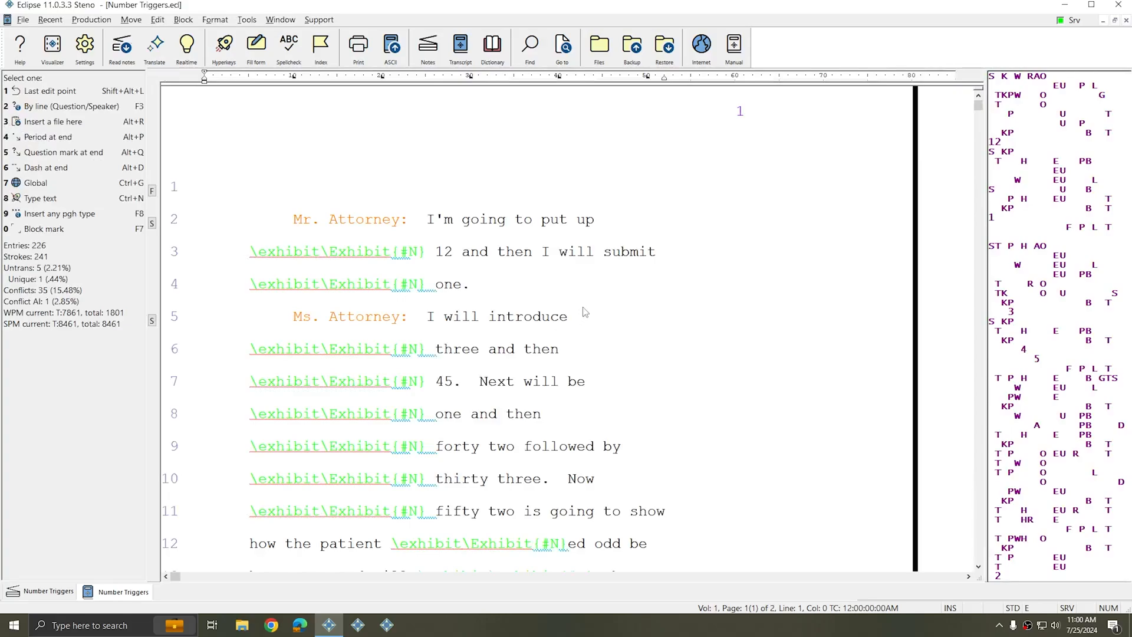
Resolve the first exhibit conflict, before 12 on line 3, as Exhibit
scroll(584, 311, "down", 7)
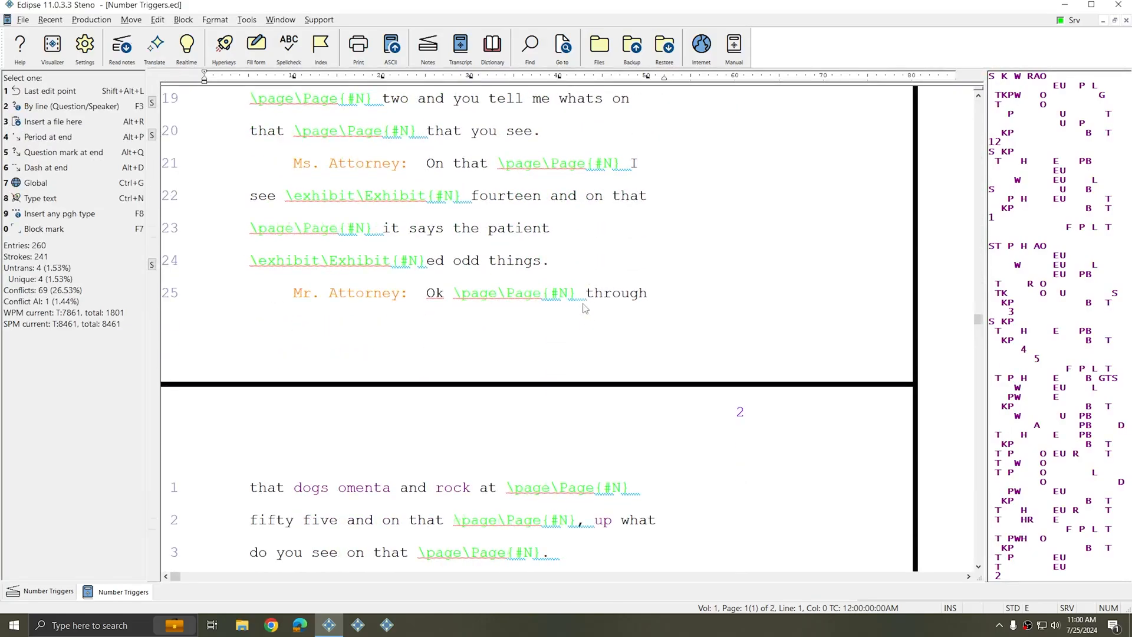
scroll(584, 307, "down", 2)
scroll(570, 361, "up", 8)
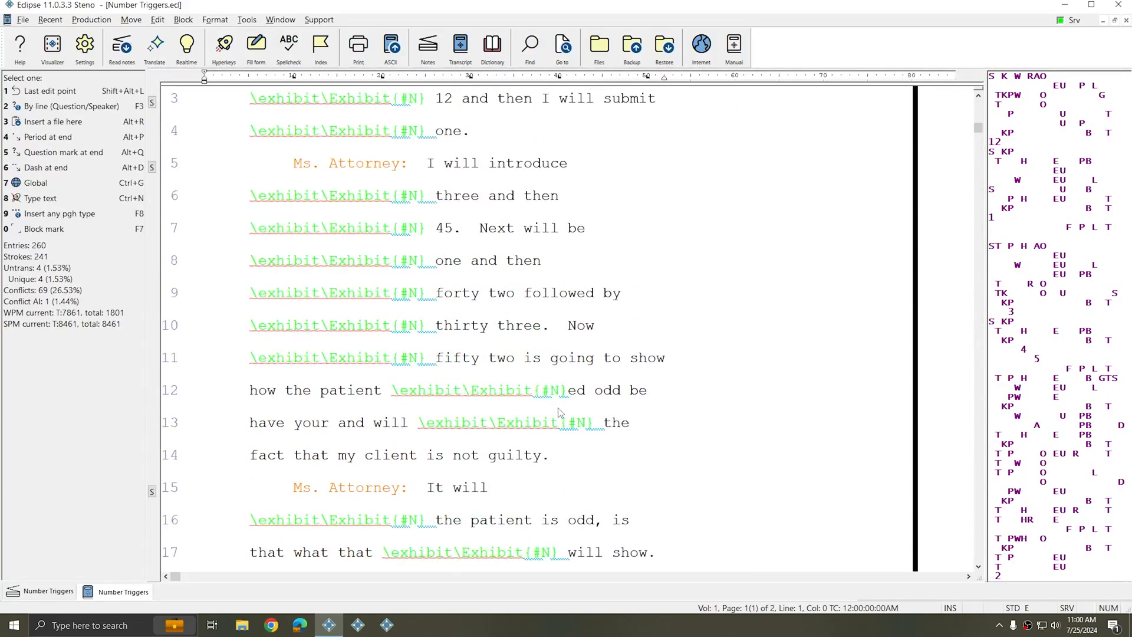
scroll(560, 411, "up", 3)
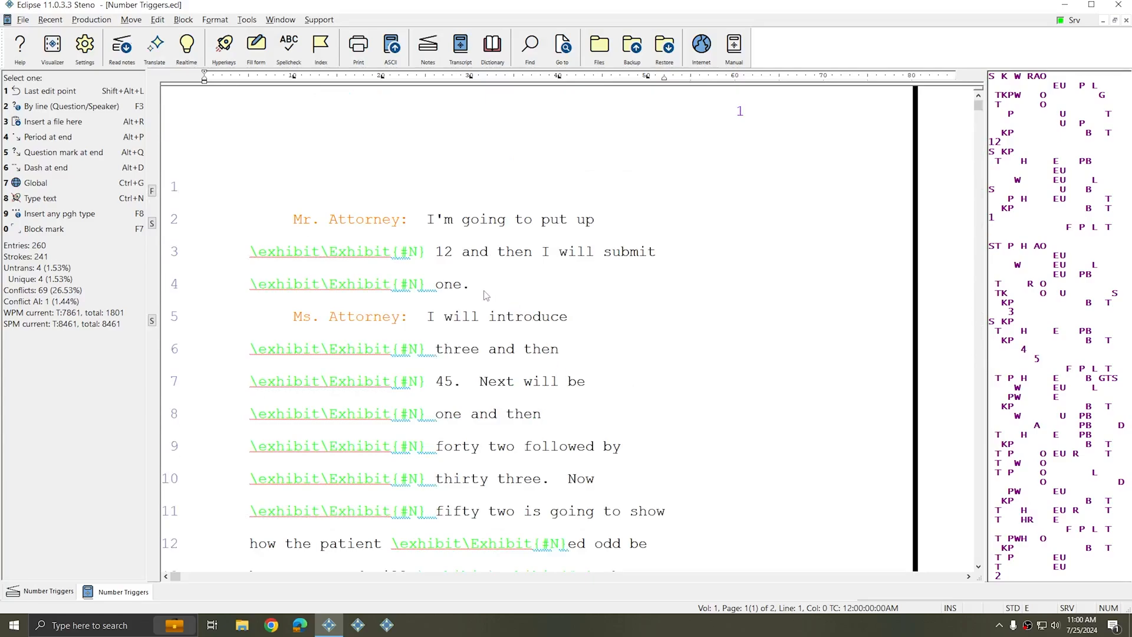
left_click(261, 254)
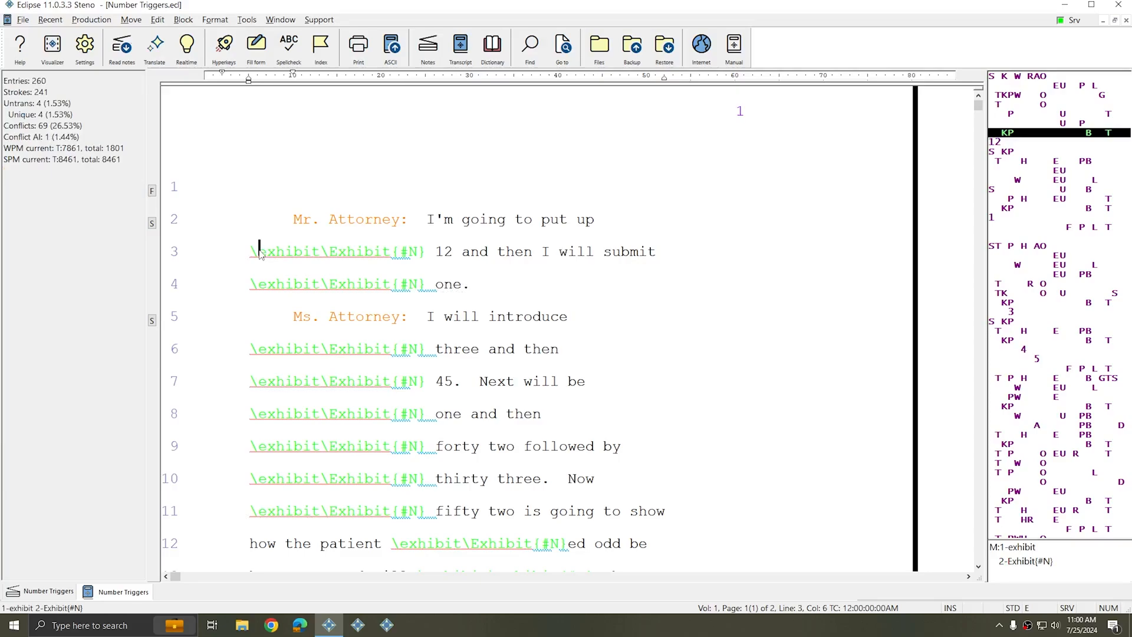
key("grave")
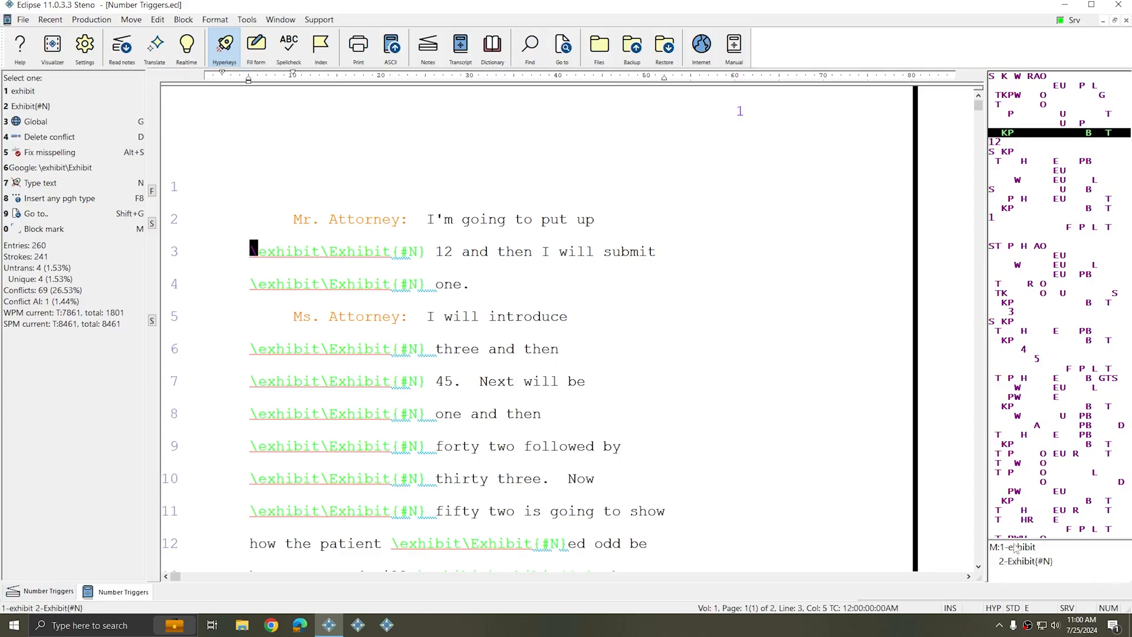
right_click(1045, 417)
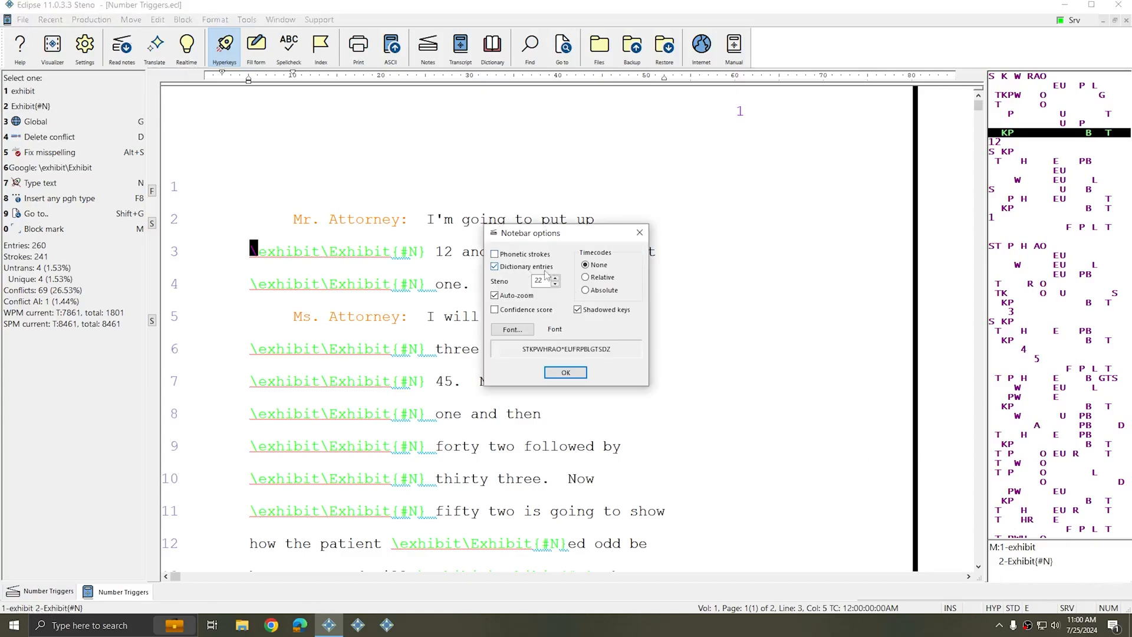
key("Escape")
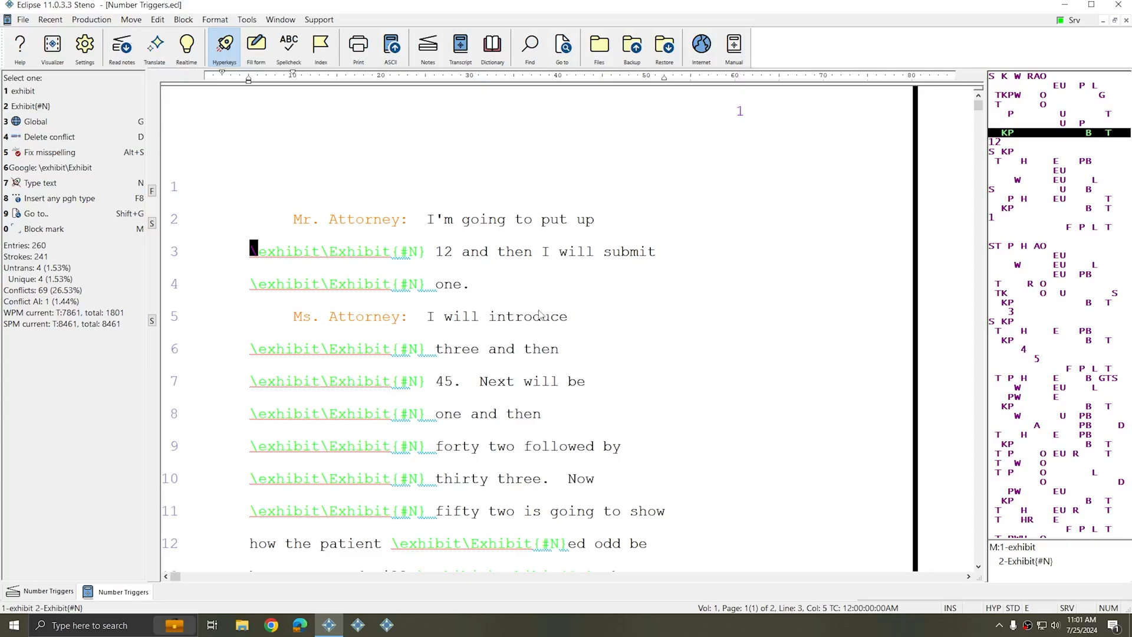
key("2")
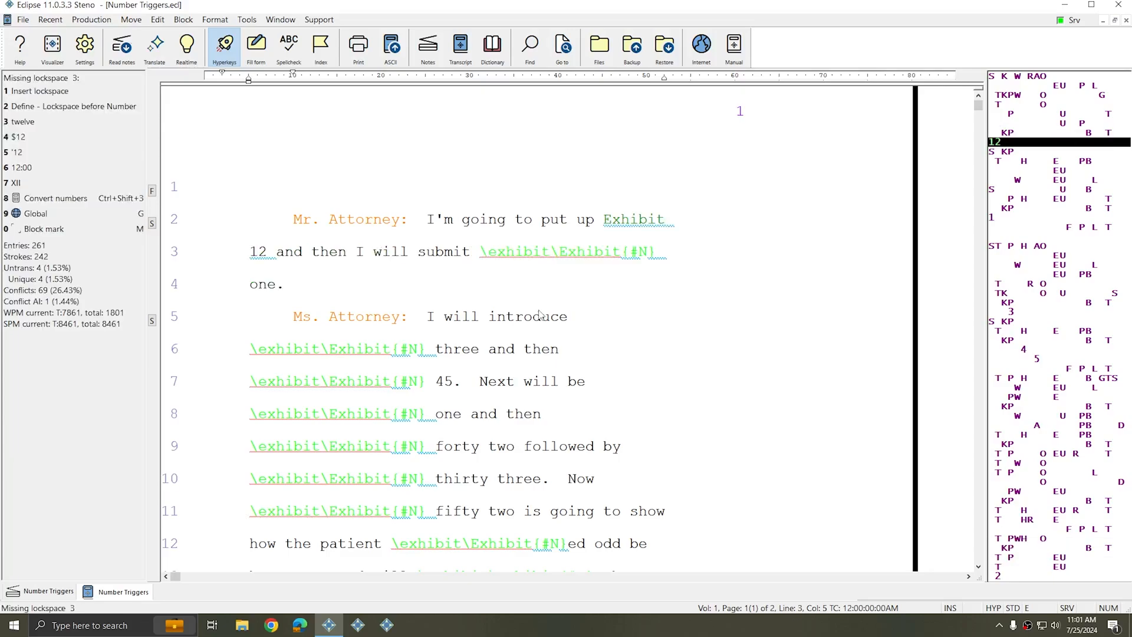
Resolve the exhibit conflicts before 'one' and before 'three' as Exhibit
key("ctrl+Right")
key("ctrl+Right")
key("ctrl+Right")
key("ctrl+Right")
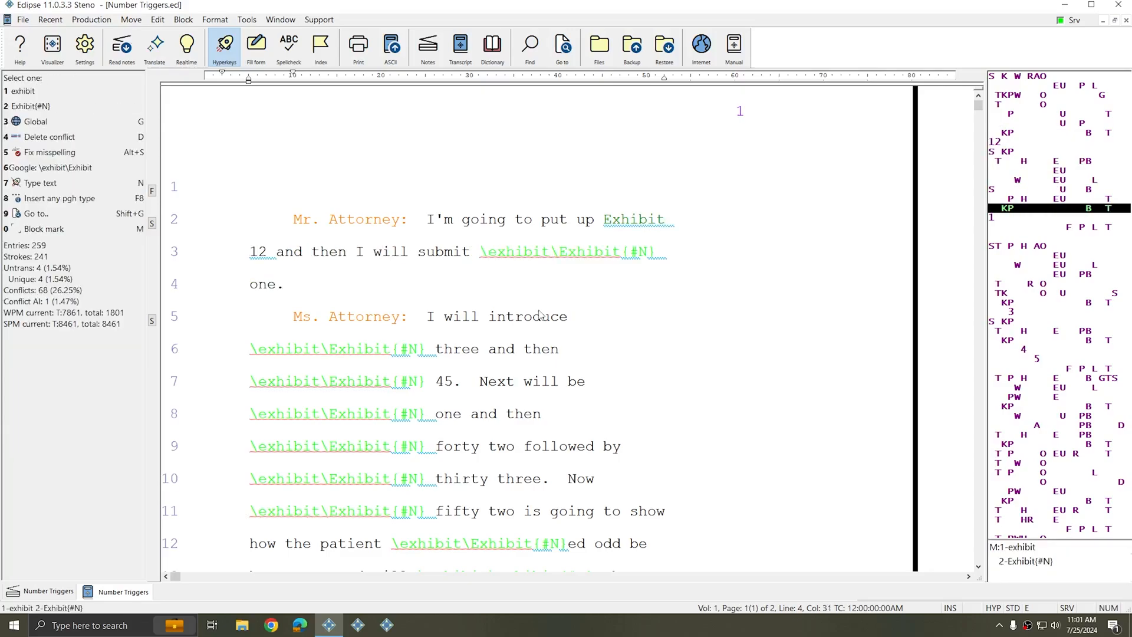
key("2")
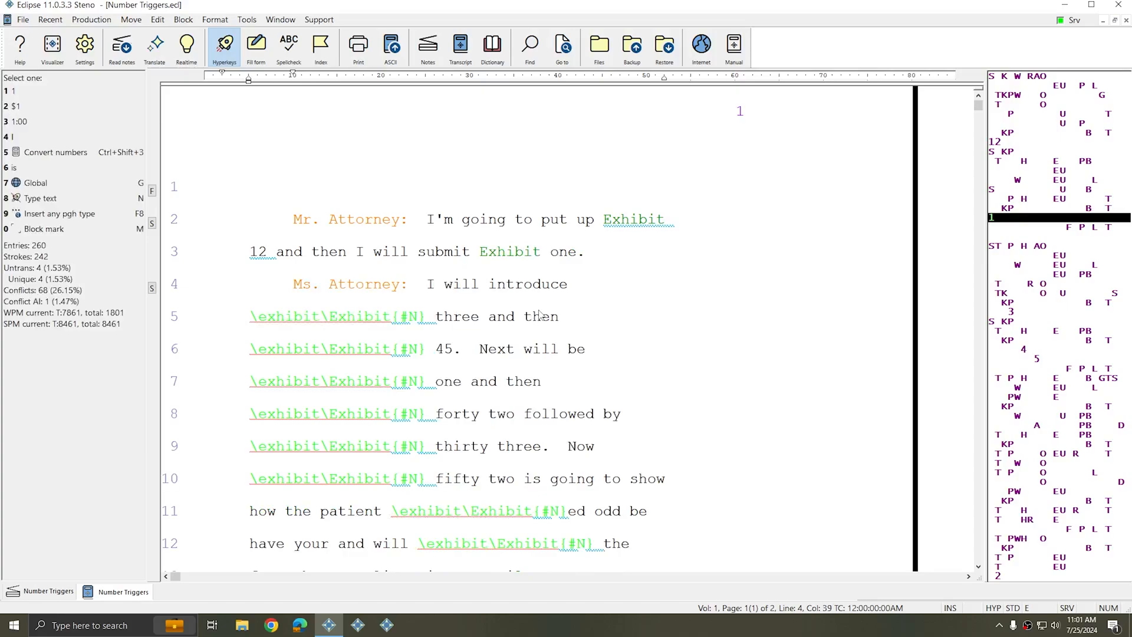
key("ctrl+Left")
key("ctrl+Right")
key("ctrl+Left")
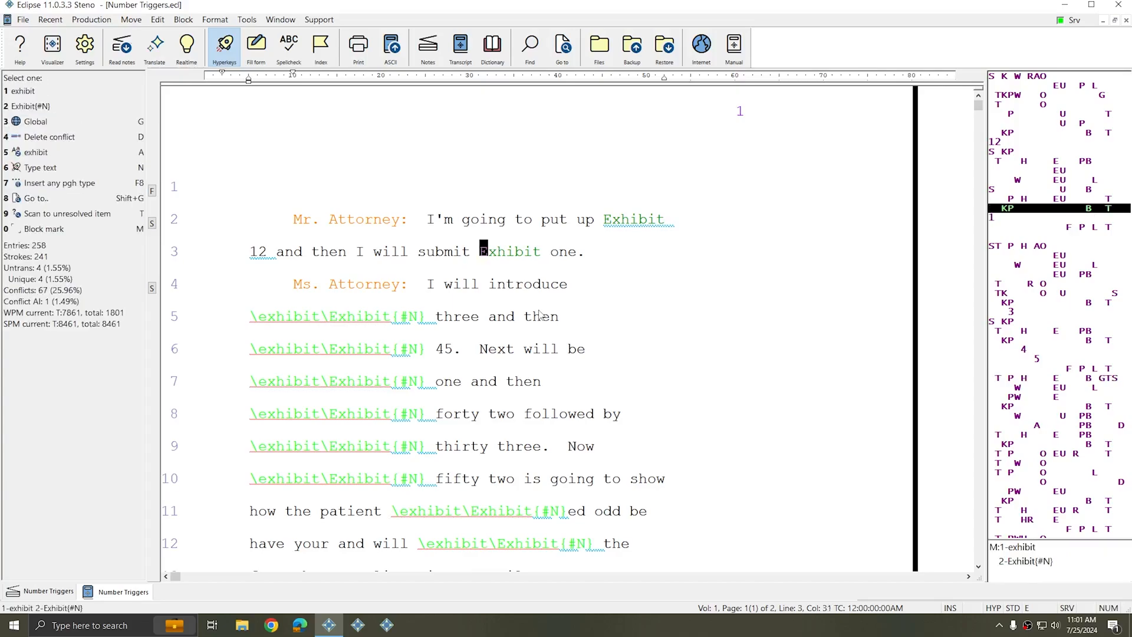
key("ctrl+Right")
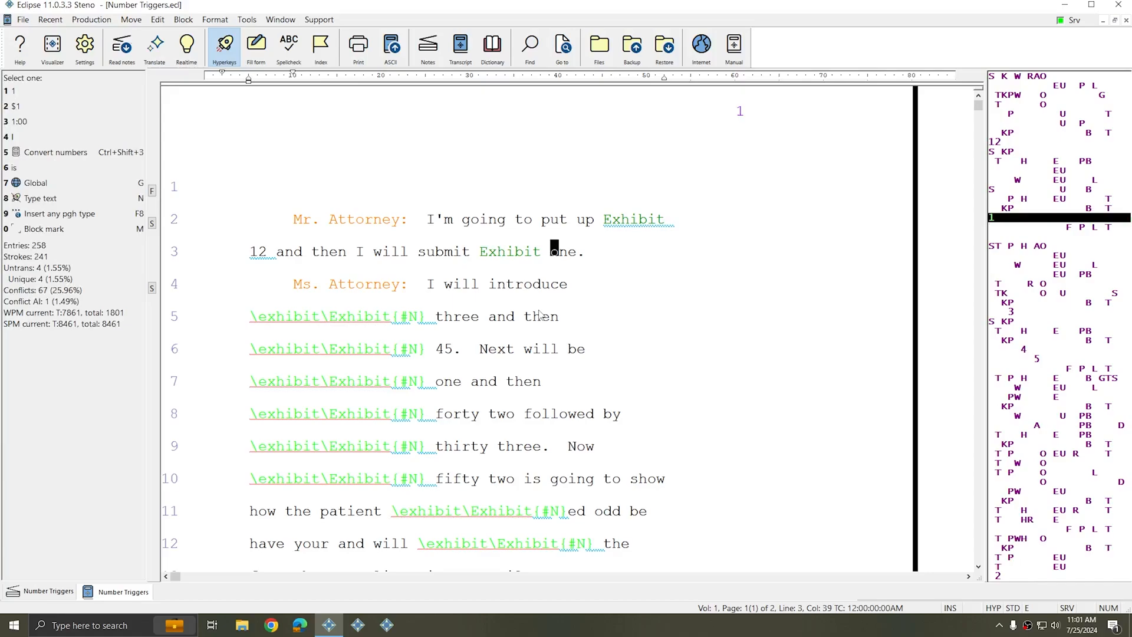
left_click(539, 315)
key("Home")
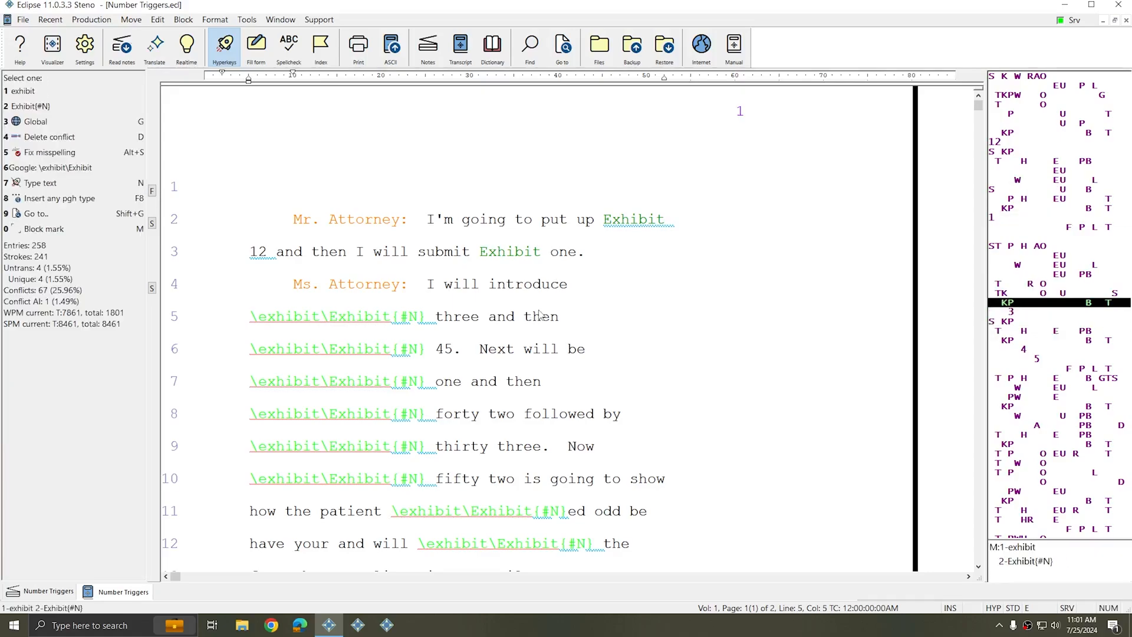
key("2")
Resolve the following exhibit conflicts before '45', 'one' and 'forty two' as Exhibit
key("ctrl+Right")
key("ctrl+Right")
key("ctrl+Right")
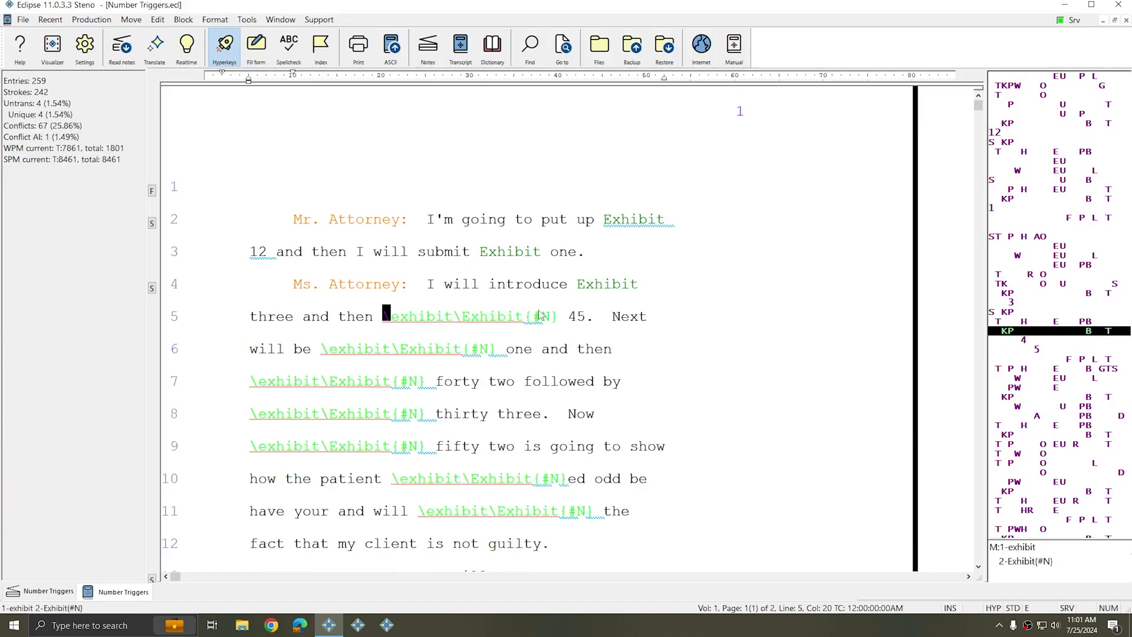
key("2")
key("ctrl+Right")
key("ctrl+Right")
key("ctrl+Right")
key("ctrl+Right")
key("2")
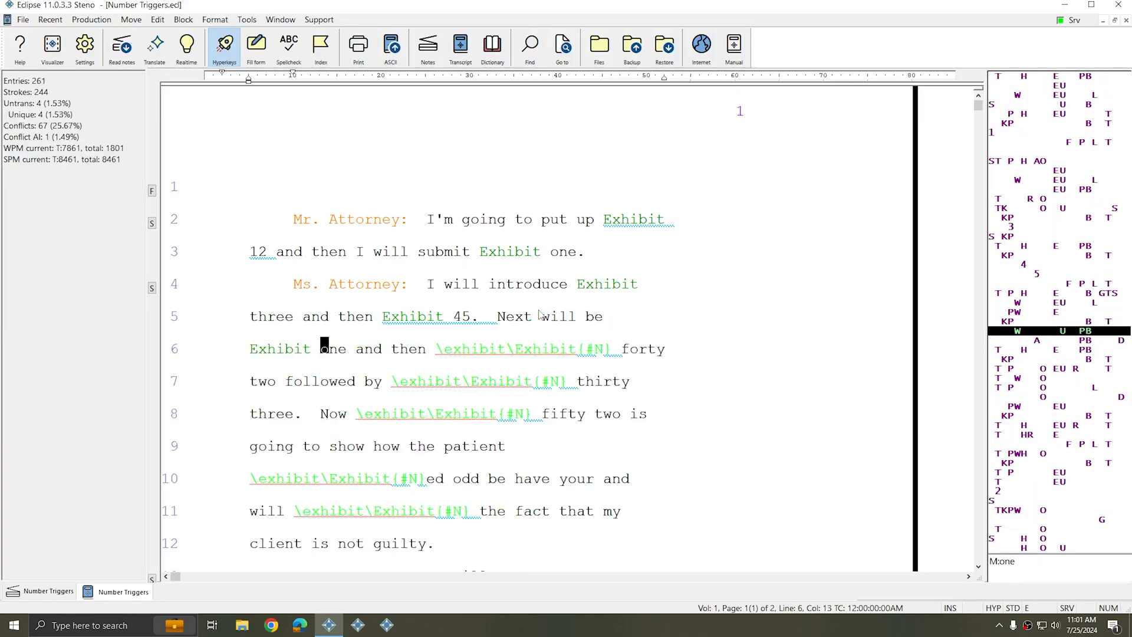
key("ctrl+Right")
key("ctrl+Right")
key("2")
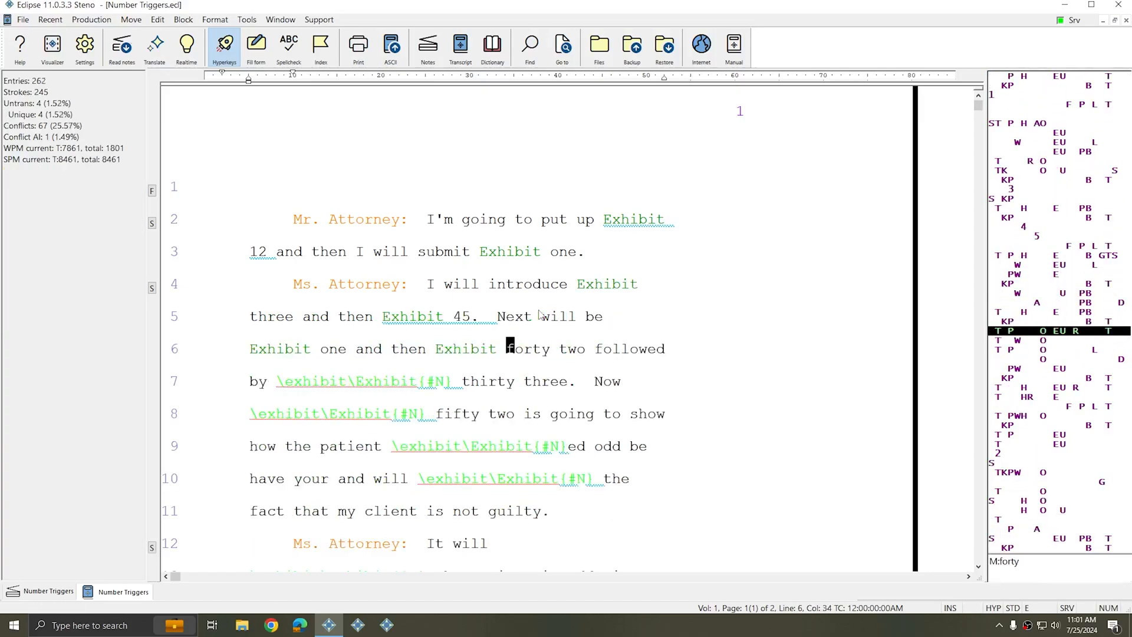
Resolve the conflicts on lines 9 and 10 as lowercase exhibit, giving 'exhibited odd' and 'will exhibit'
key("Down")
key("Down")
key("Down")
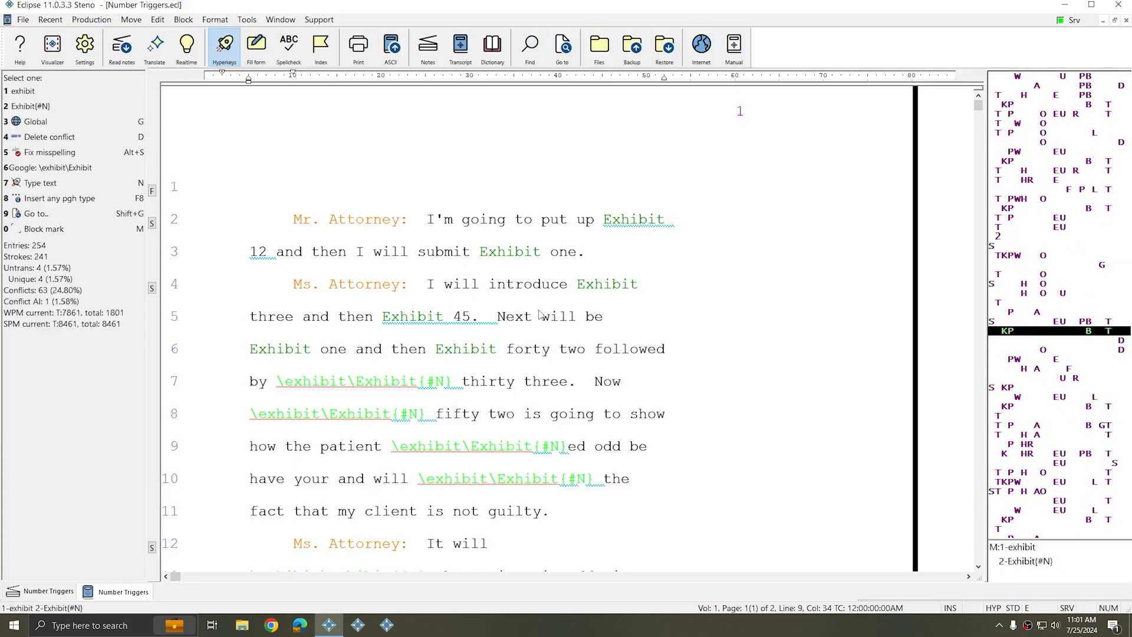
key("ctrl+Left")
key("ctrl+Right")
key("1")
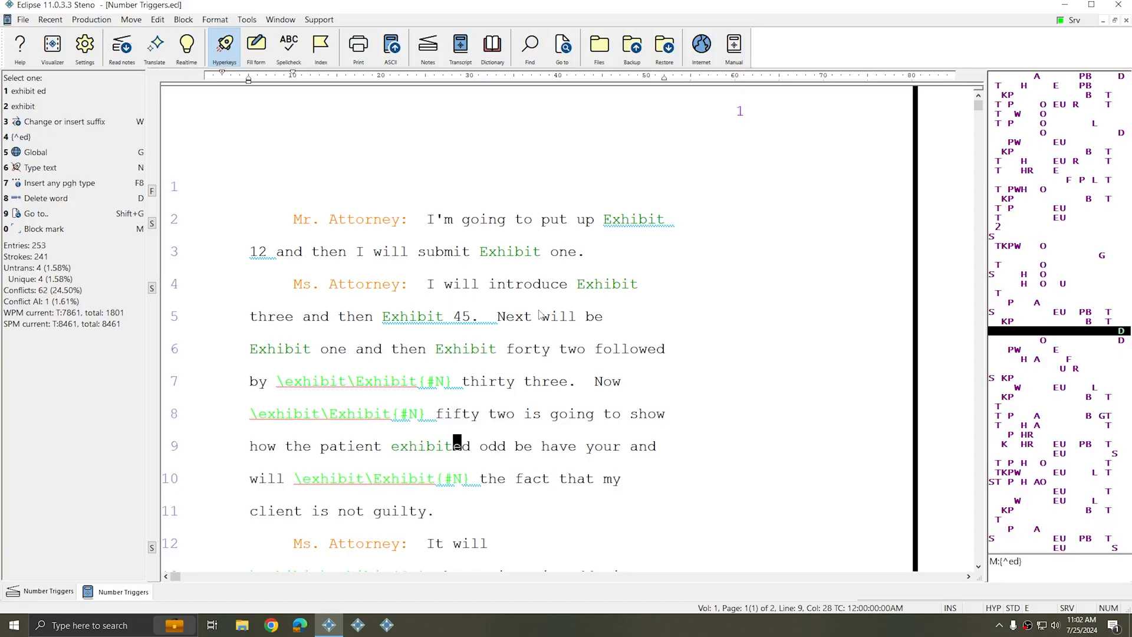
key("t")
key("1")
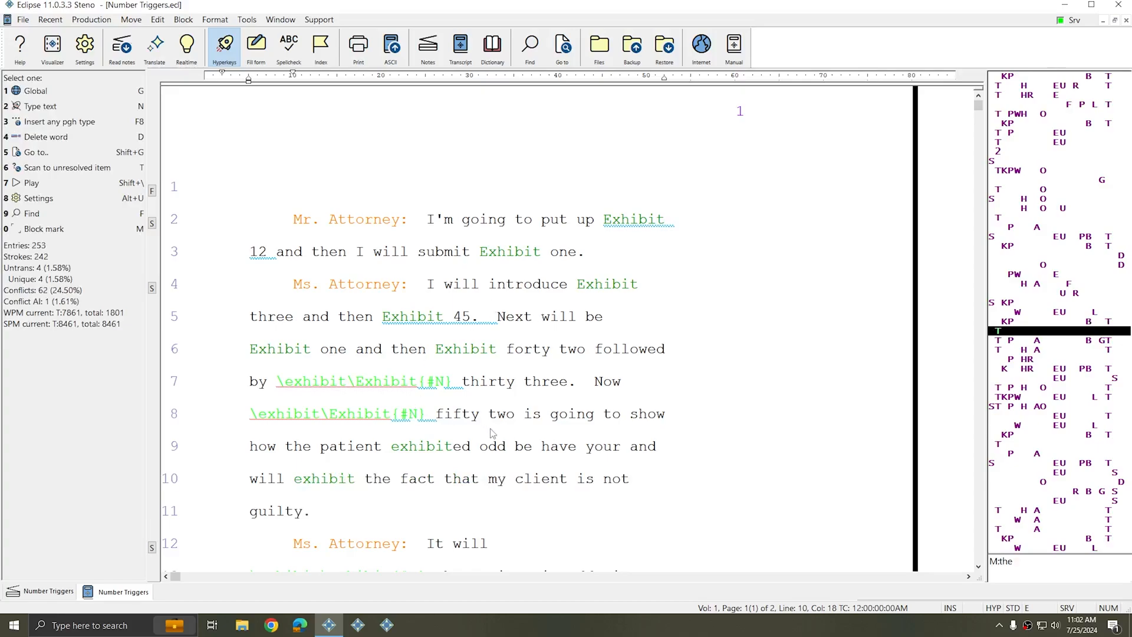
Resolve the exhibit conflict after 'It will' as lowercase exhibit
key("shift+z")
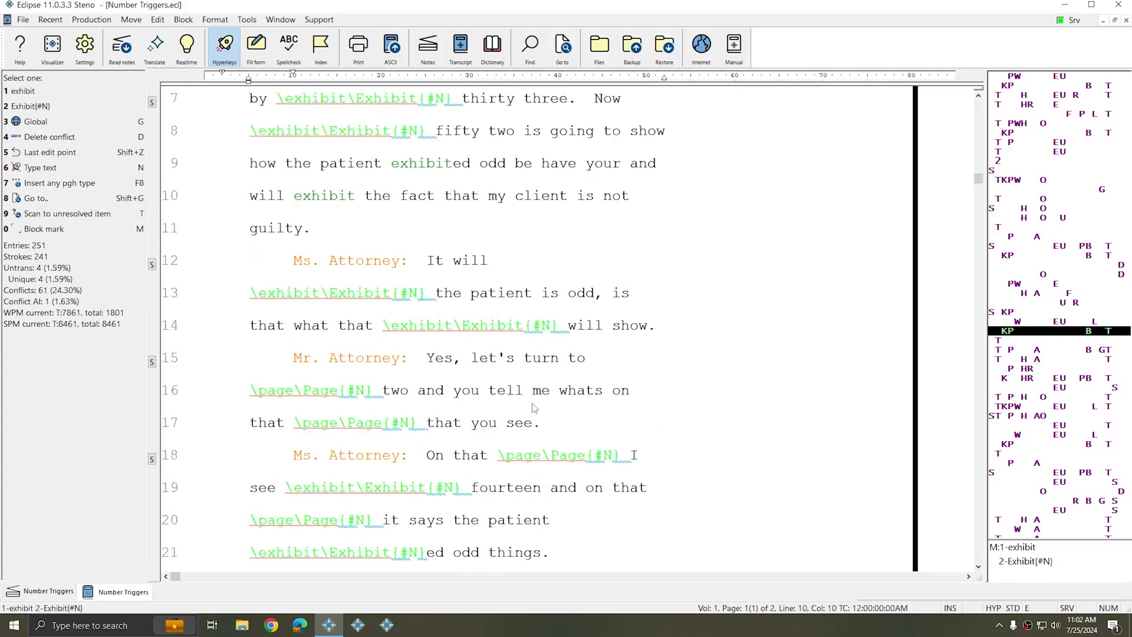
left_click(255, 298)
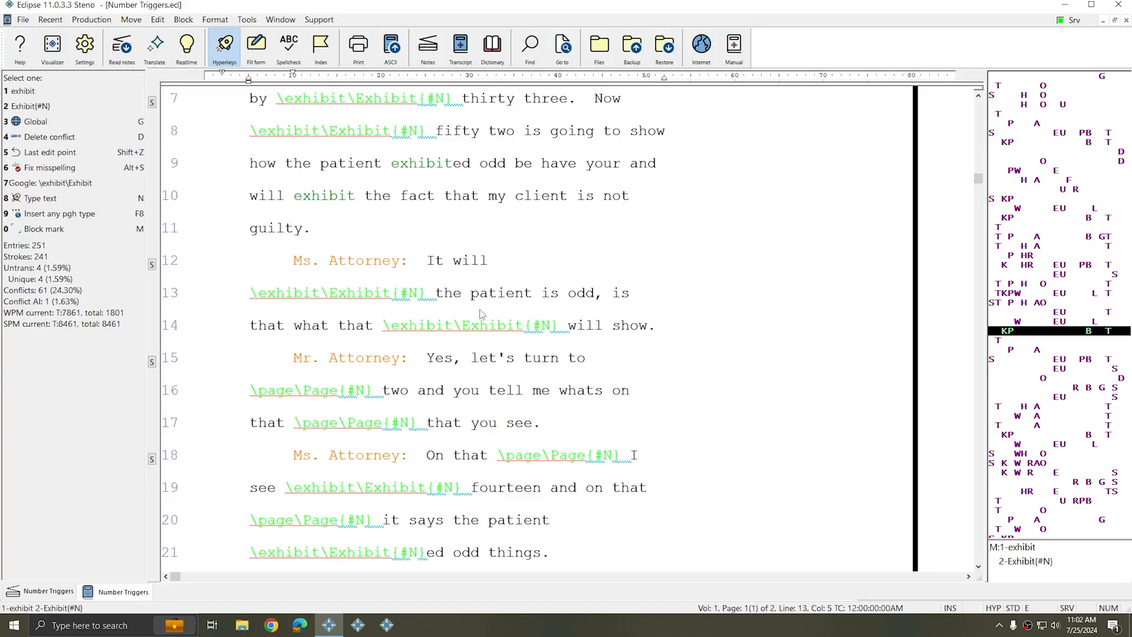
key("1")
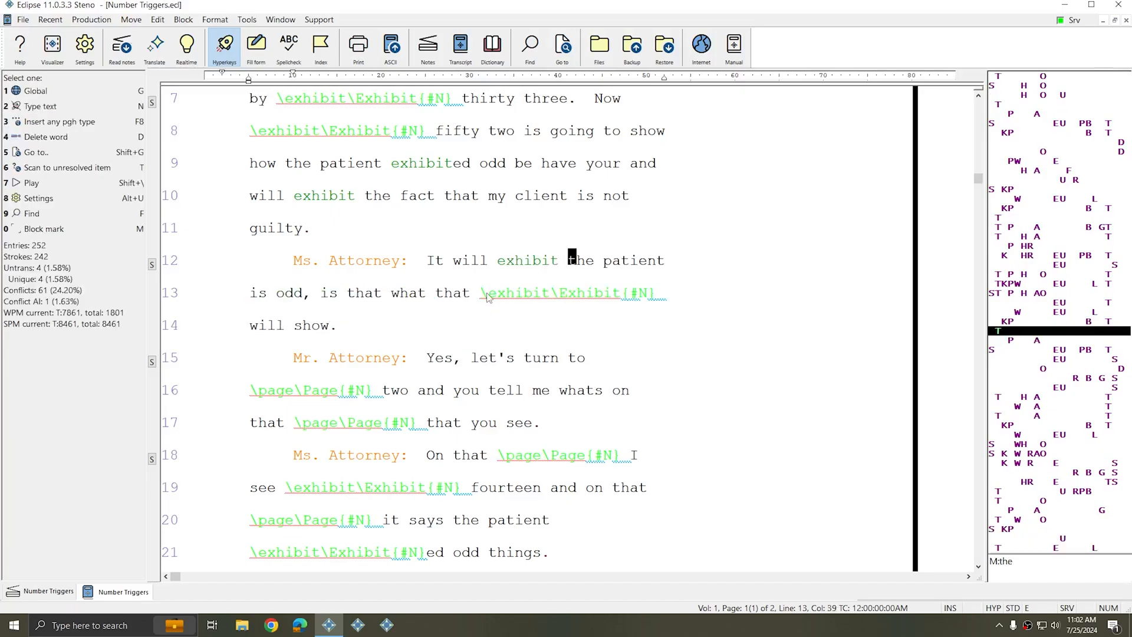
Resolve the exhibit conflict before 'will show' on line 13 as lowercase exhibit
left_click(488, 295)
key("1")
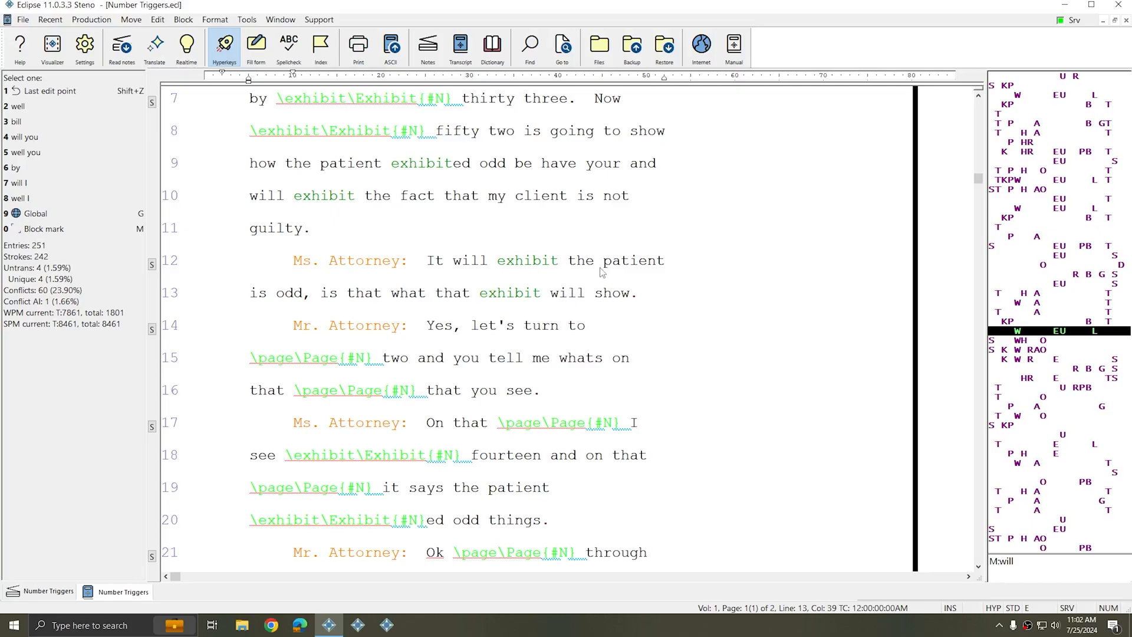
Scroll through the transcript to review the remaining exhibit, page and room conflicts
scroll(613, 353, "up", 1)
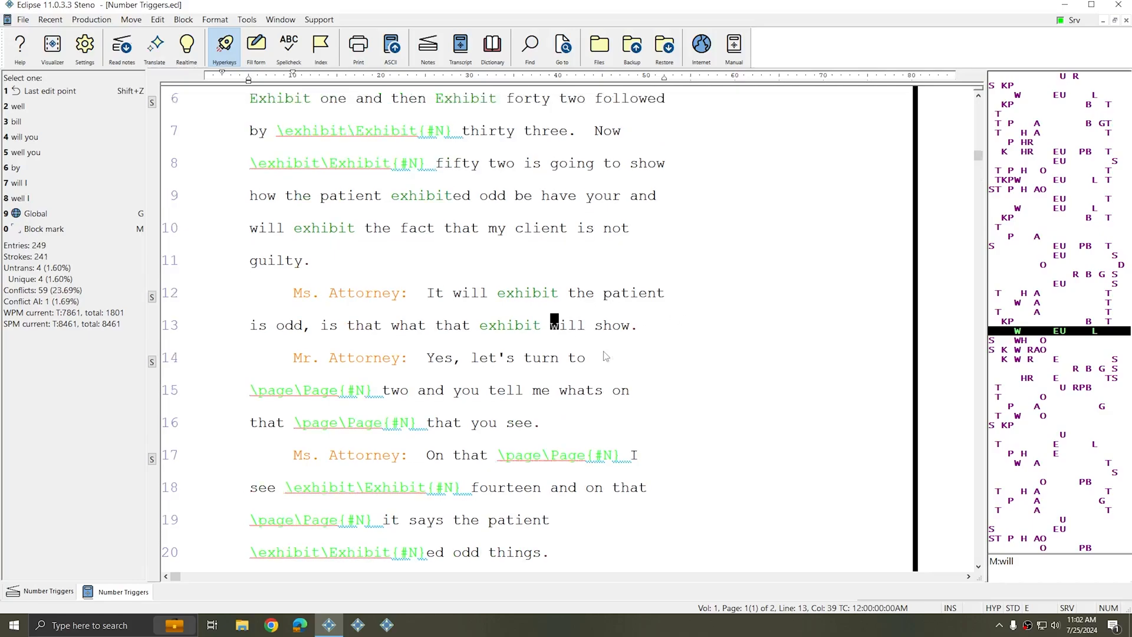
scroll(590, 366, "down", 4)
scroll(591, 368, "down", 7)
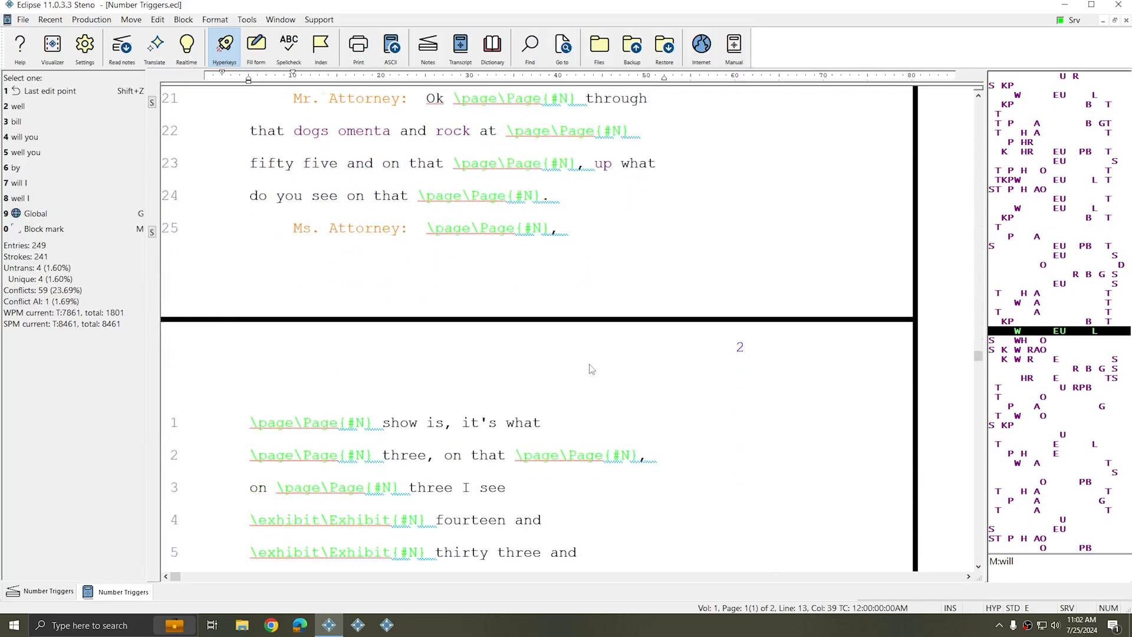
scroll(587, 377, "up", 3)
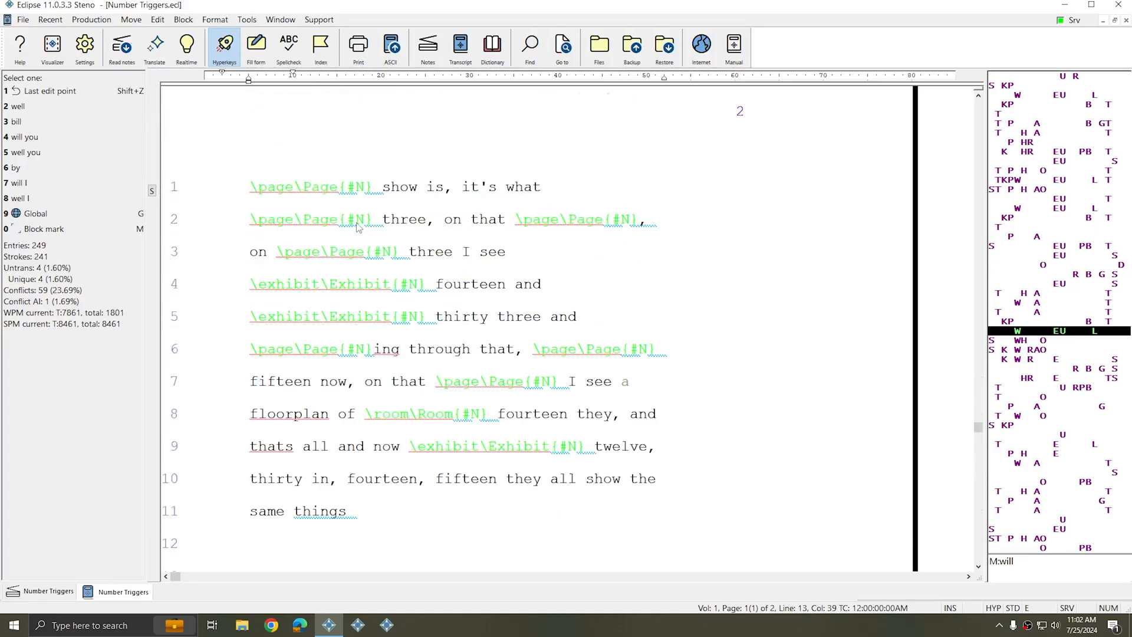
scroll(694, 433, "up", 3)
scroll(693, 432, "up", 5)
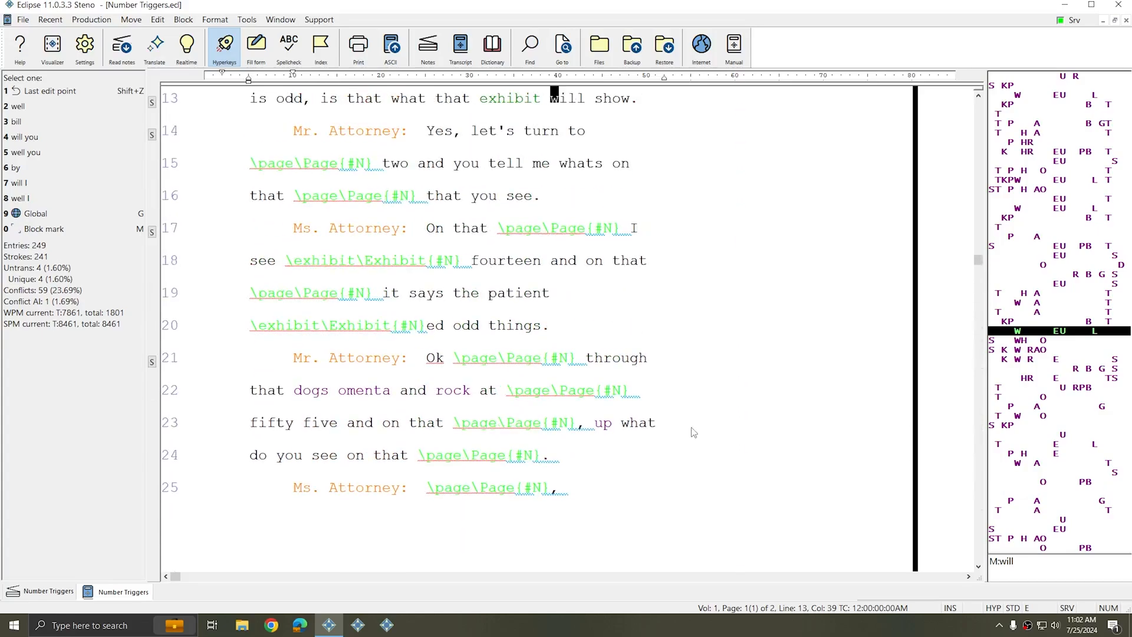
scroll(681, 421, "up", 1)
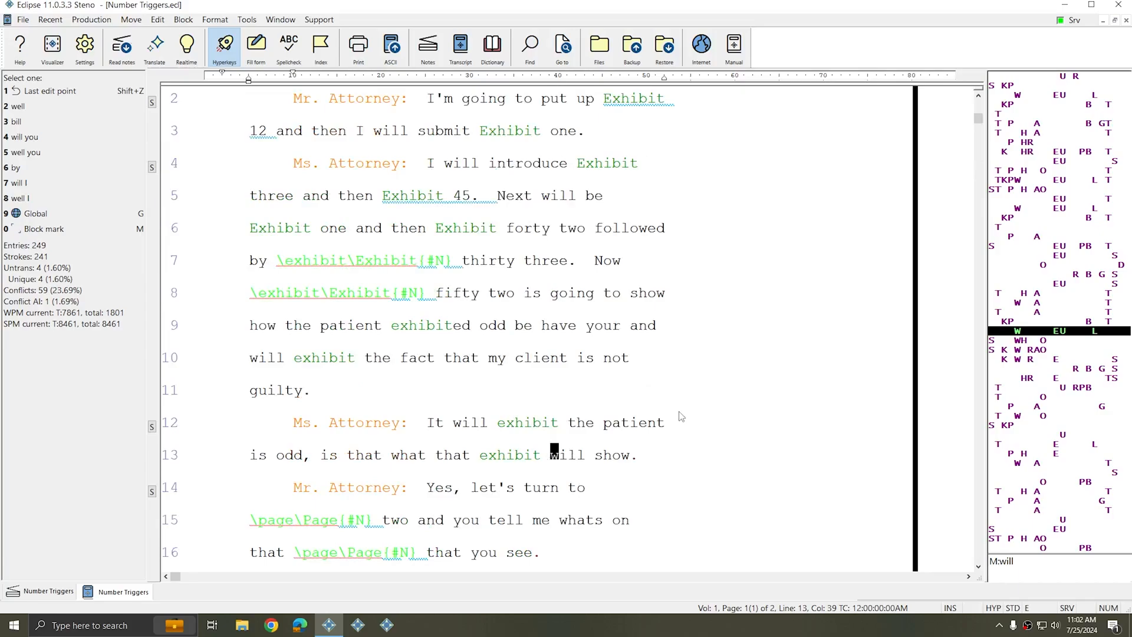
scroll(697, 386, "up", 2)
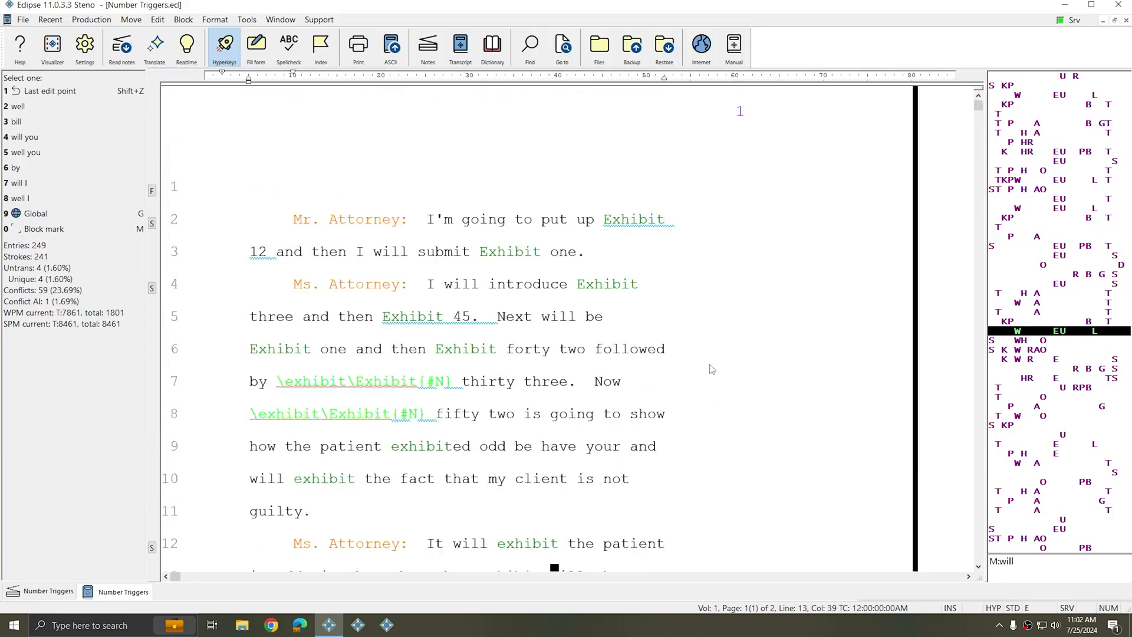
scroll(649, 361, "down", 3)
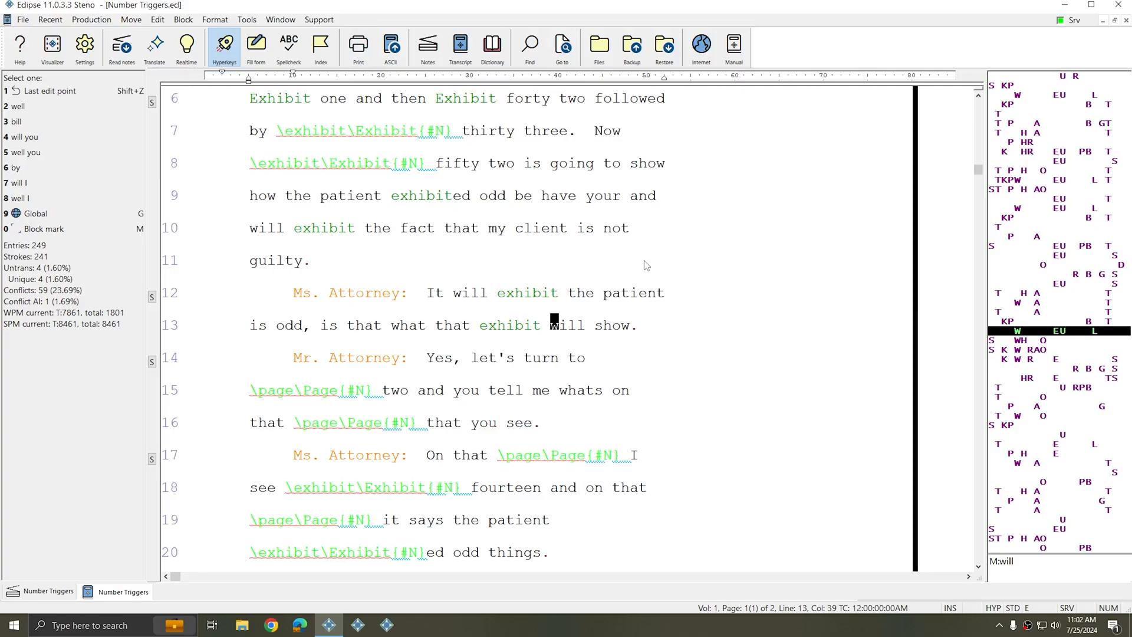
Retranslate the Number Triggers notes into the Number Triggers transcript using Quick tran
key("Escape")
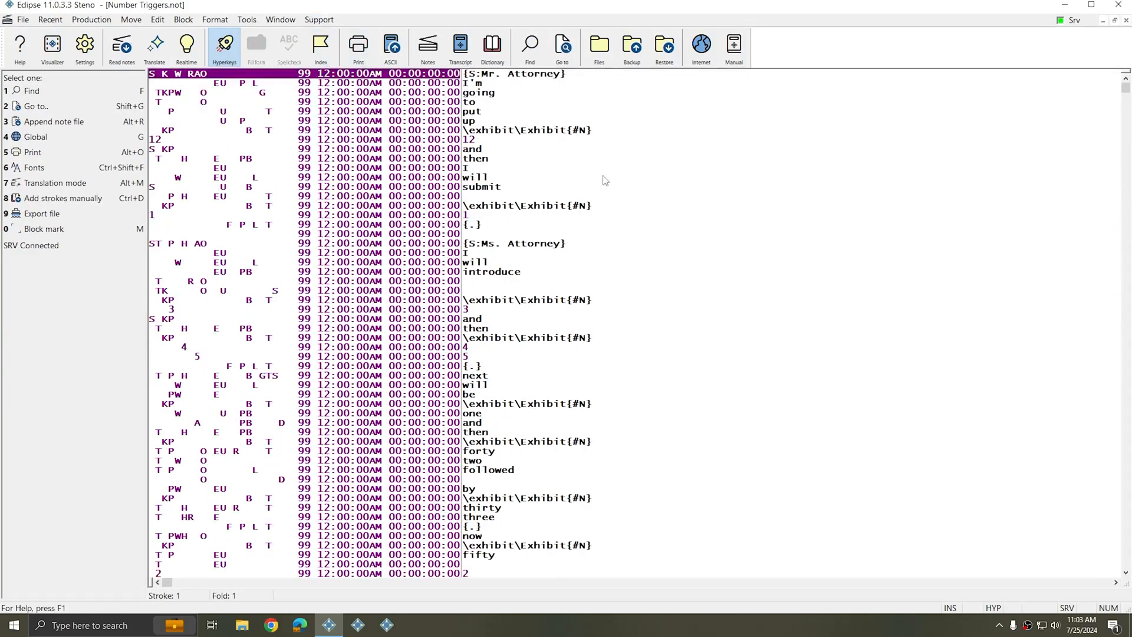
key("alt+t")
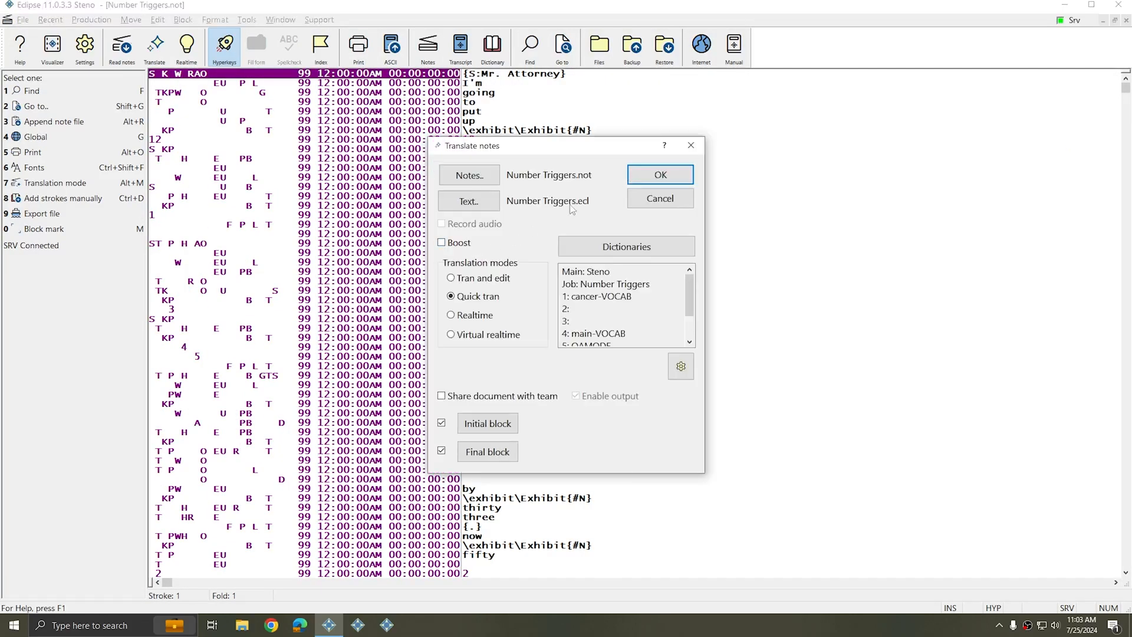
left_click(639, 178)
left_click(549, 321)
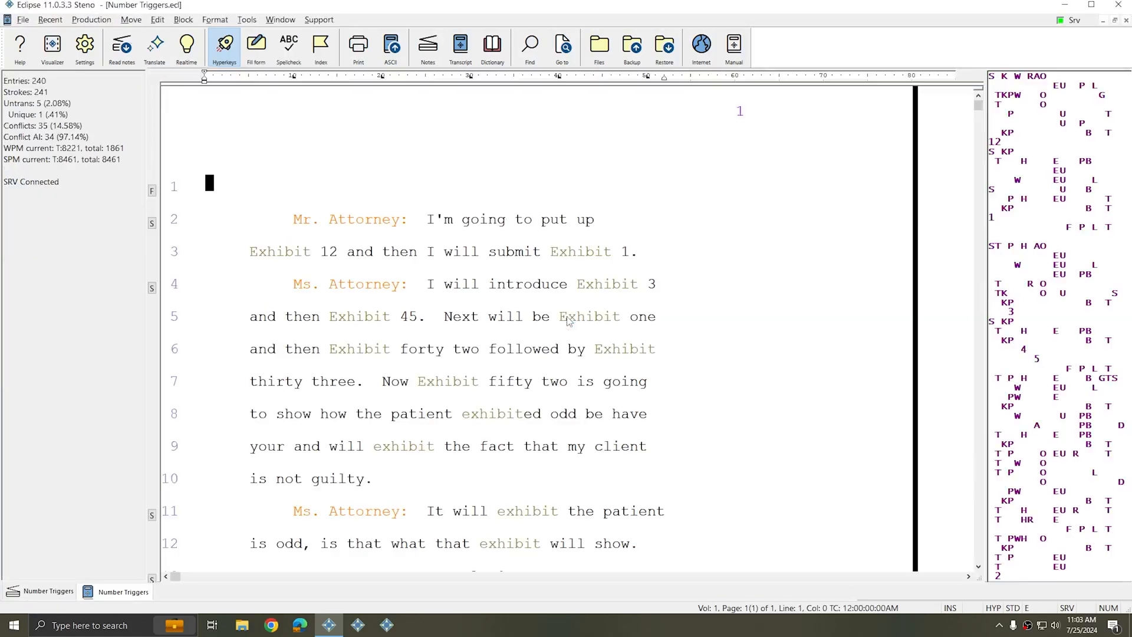
left_click(548, 254)
left_click(441, 220)
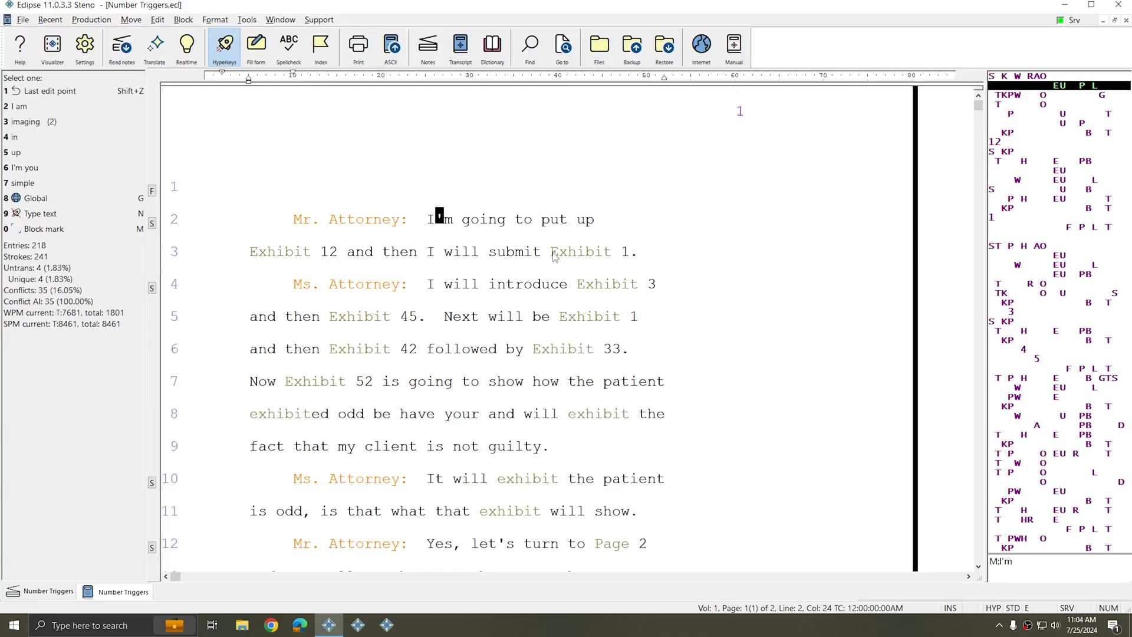
Inspect the numbers following each Exhibit in the retranslated transcript and scroll through the rest
left_click(626, 253)
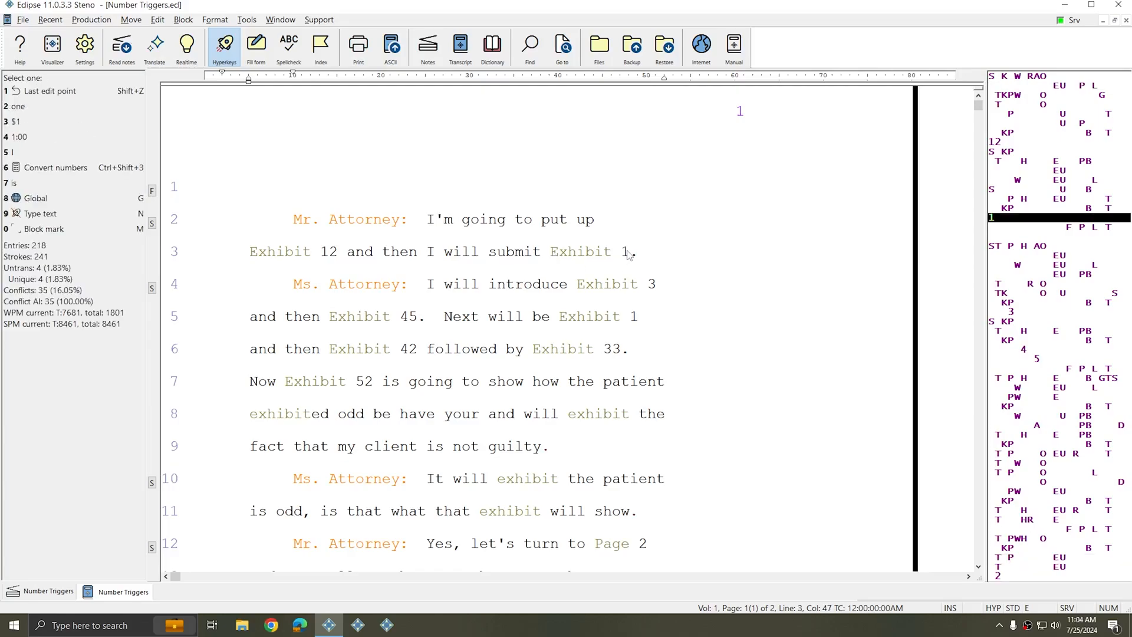
left_click(653, 285)
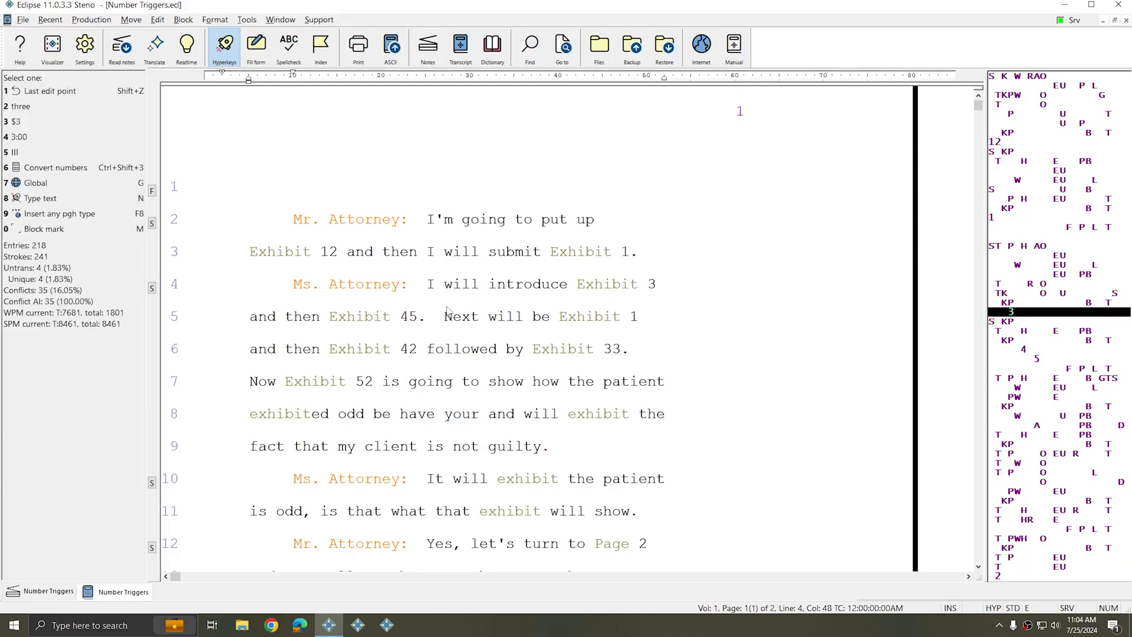
left_click(634, 317)
scroll(468, 342, "down", 2)
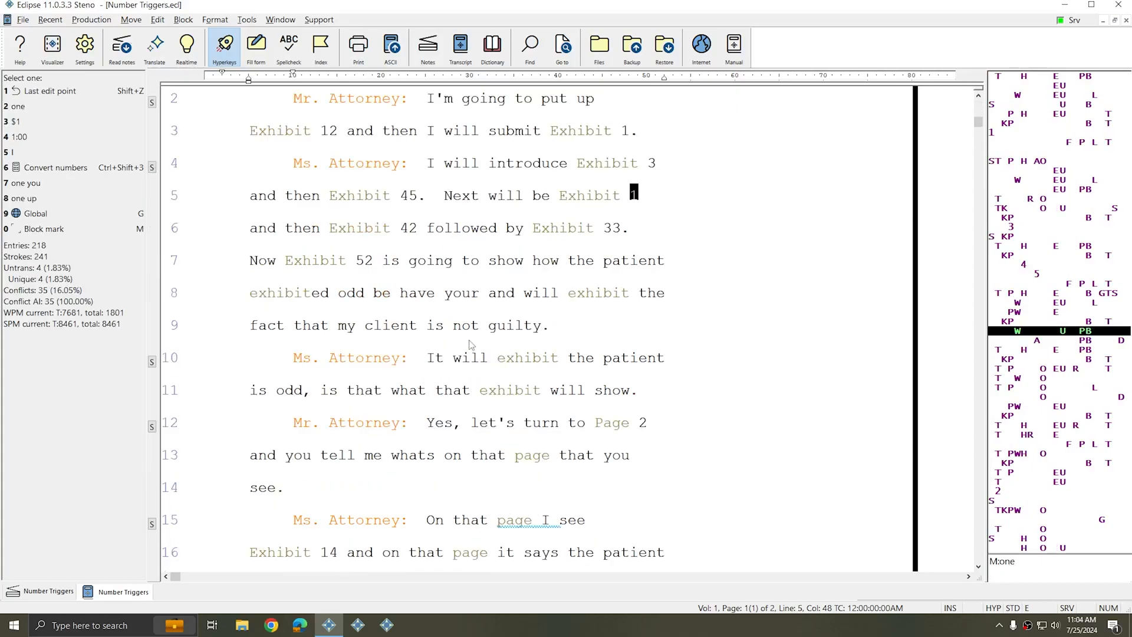
scroll(470, 342, "down", 3)
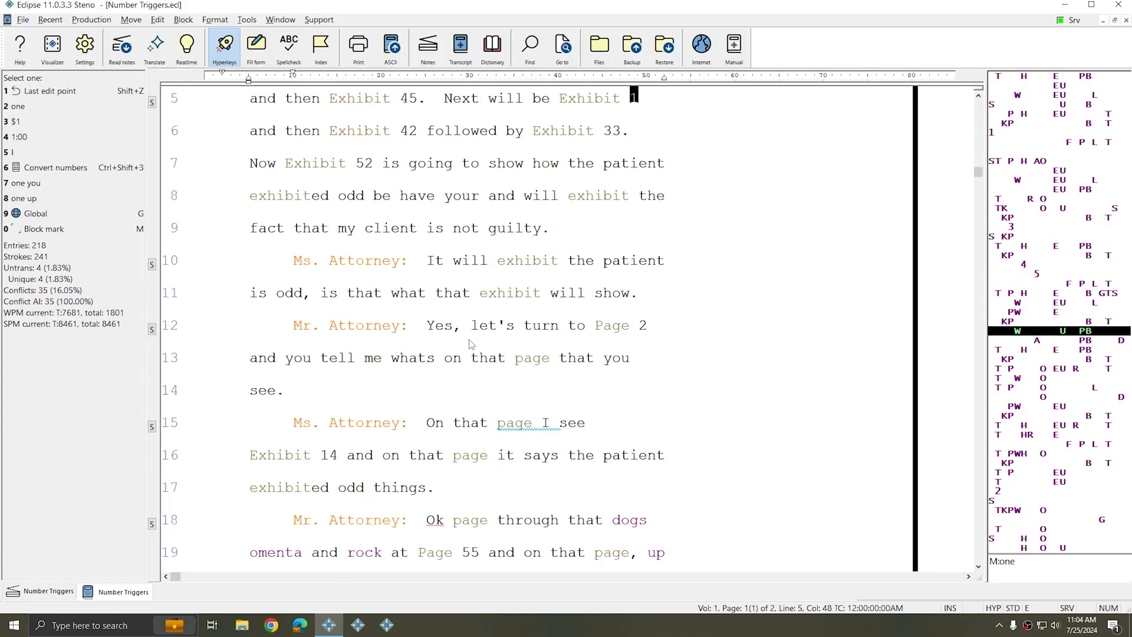
scroll(470, 342, "down", 11)
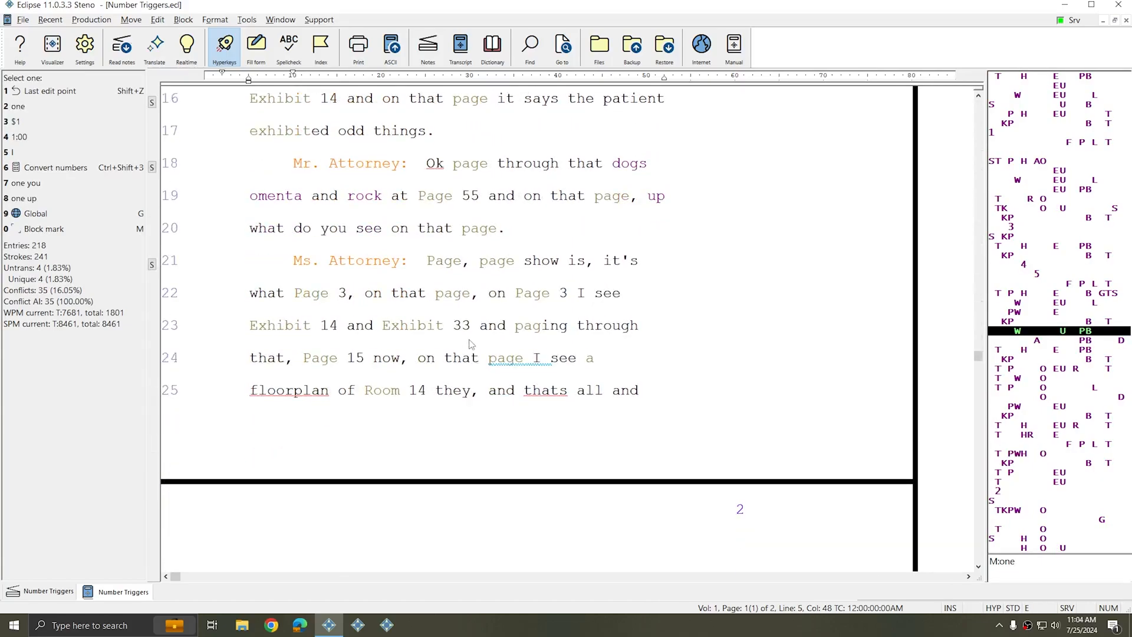
scroll(471, 344, "down", 1)
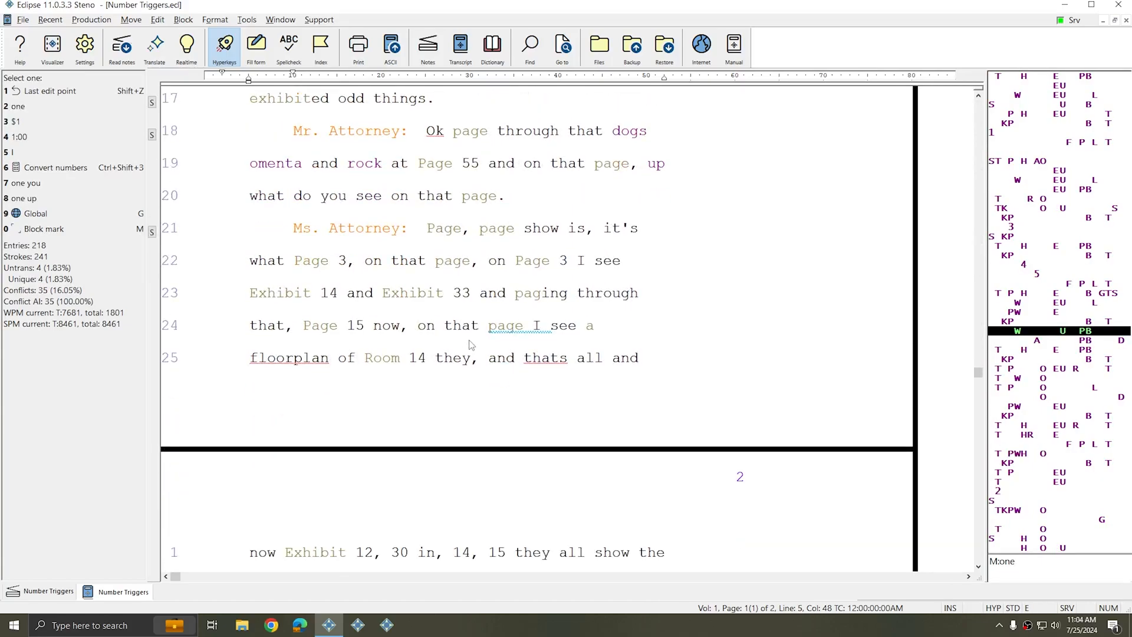
Inspect the page and room triggers on lines 21 to 25 of the retranslated transcript
left_click(440, 240)
left_click(492, 230)
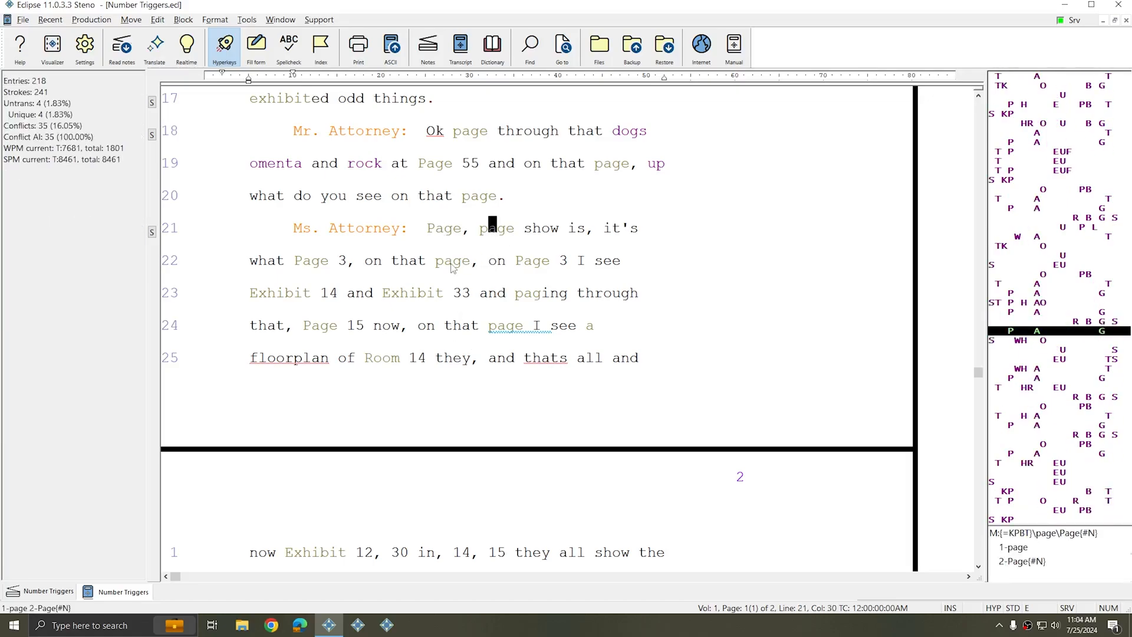
left_click(451, 265)
left_click(529, 266)
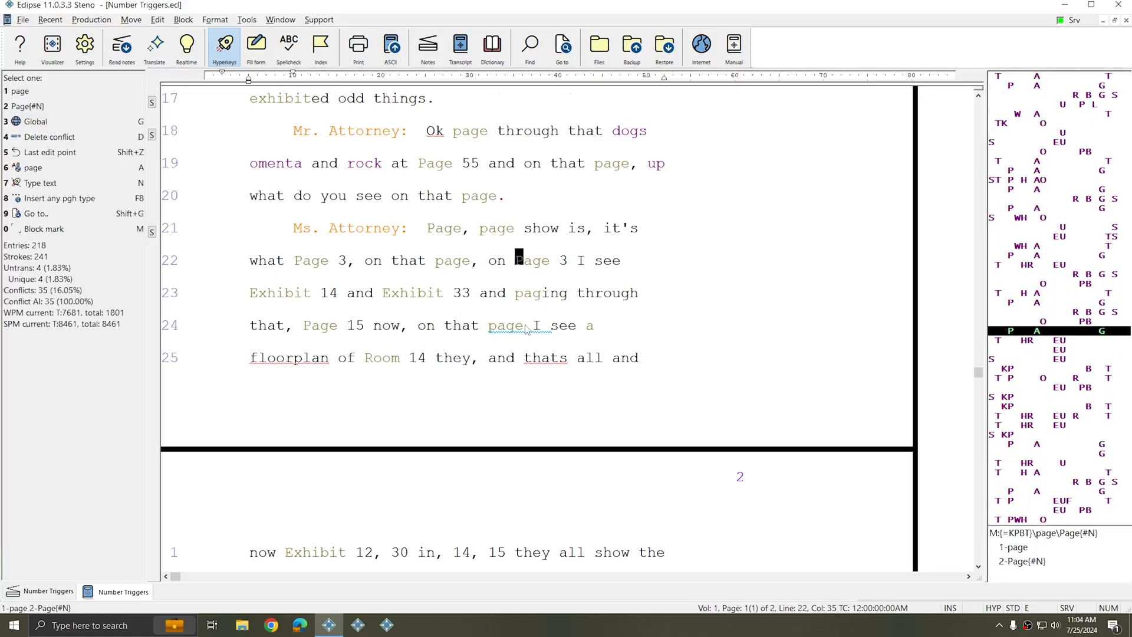
scroll(527, 328, "down", 1)
left_click(376, 323)
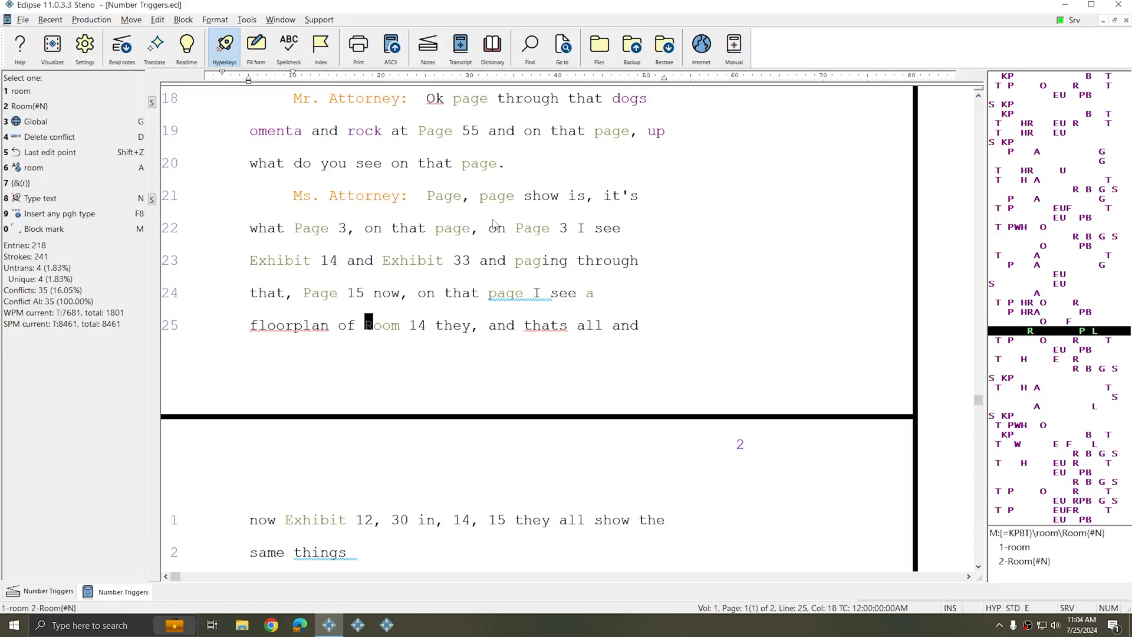
Switch to the steno notes file and examine the strokes for the exhibit and page triggers
left_click(47, 592)
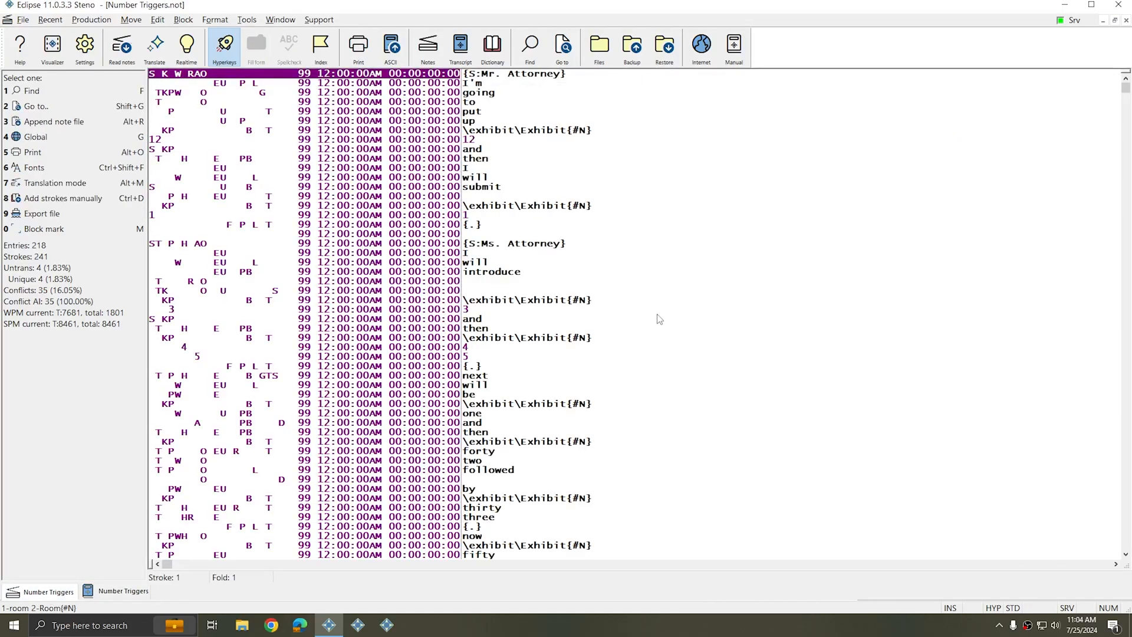
scroll(638, 303, "down", 9)
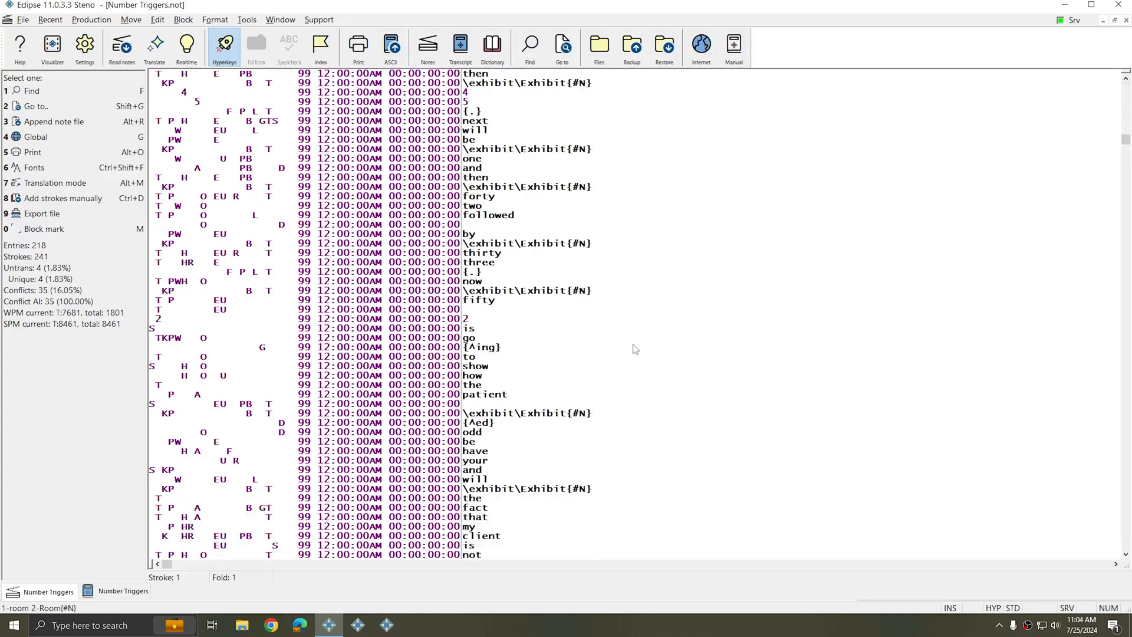
scroll(637, 350, "down", 9)
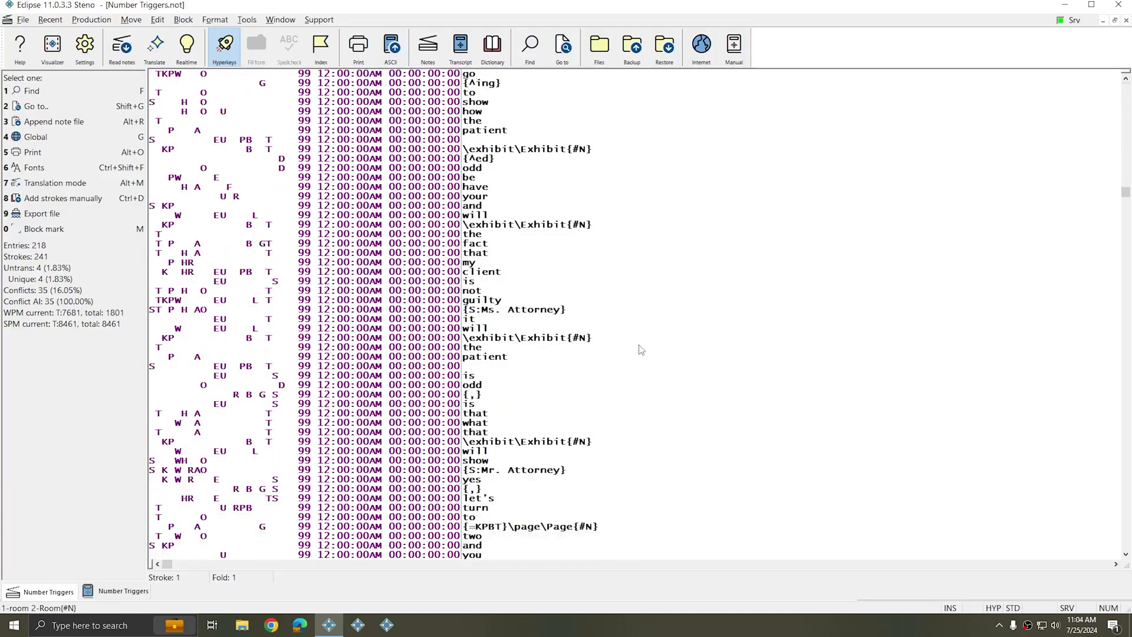
left_click(501, 461)
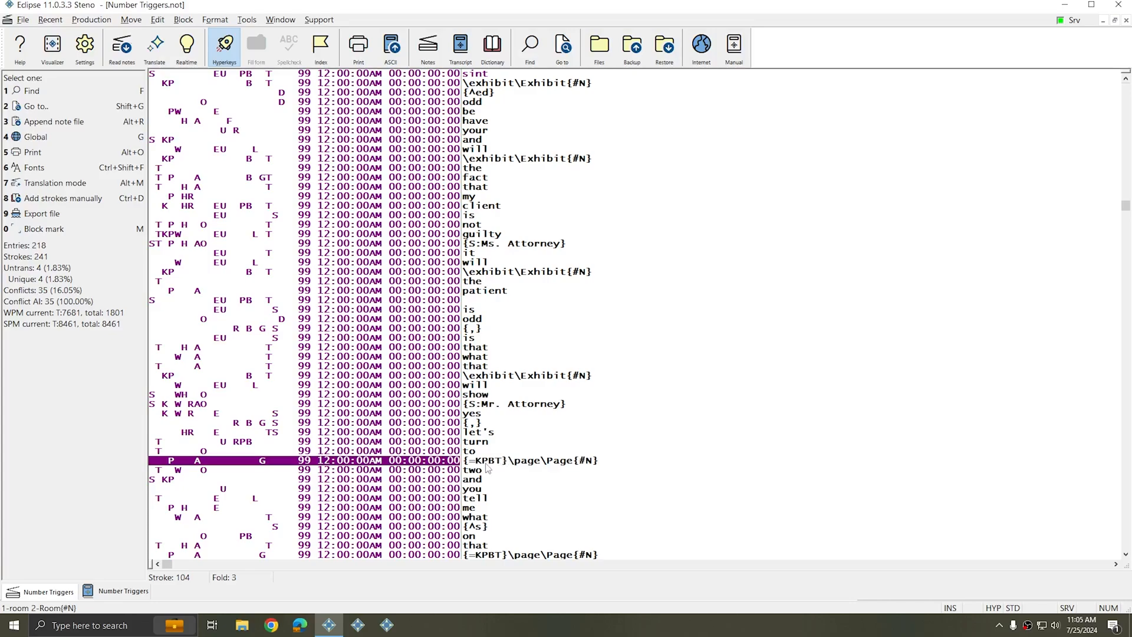
left_click(438, 376)
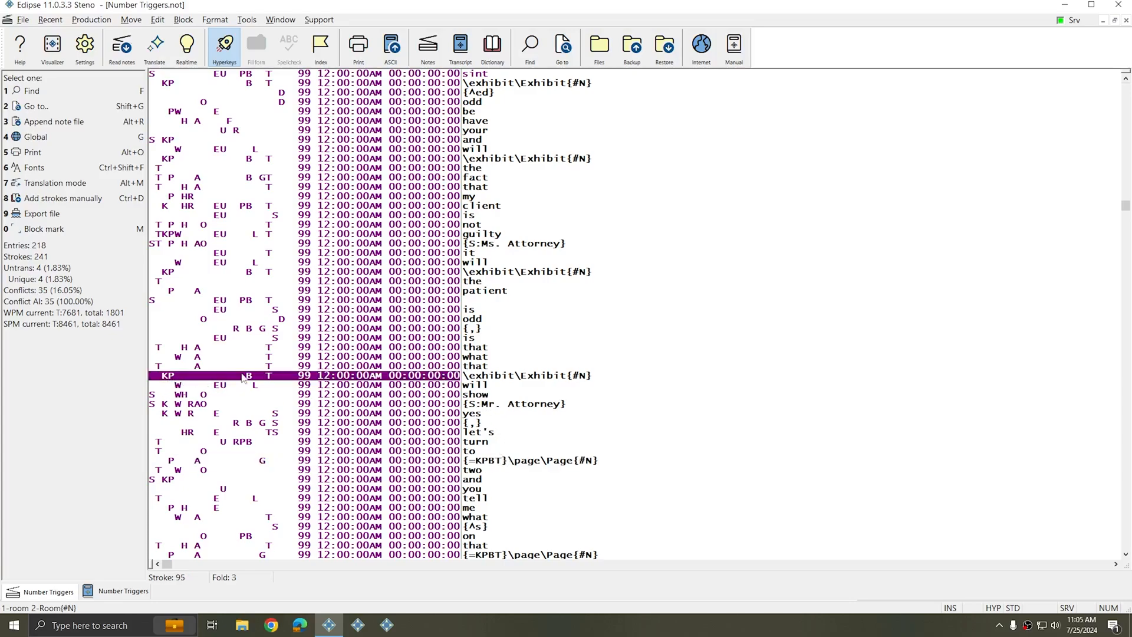
left_click(448, 455)
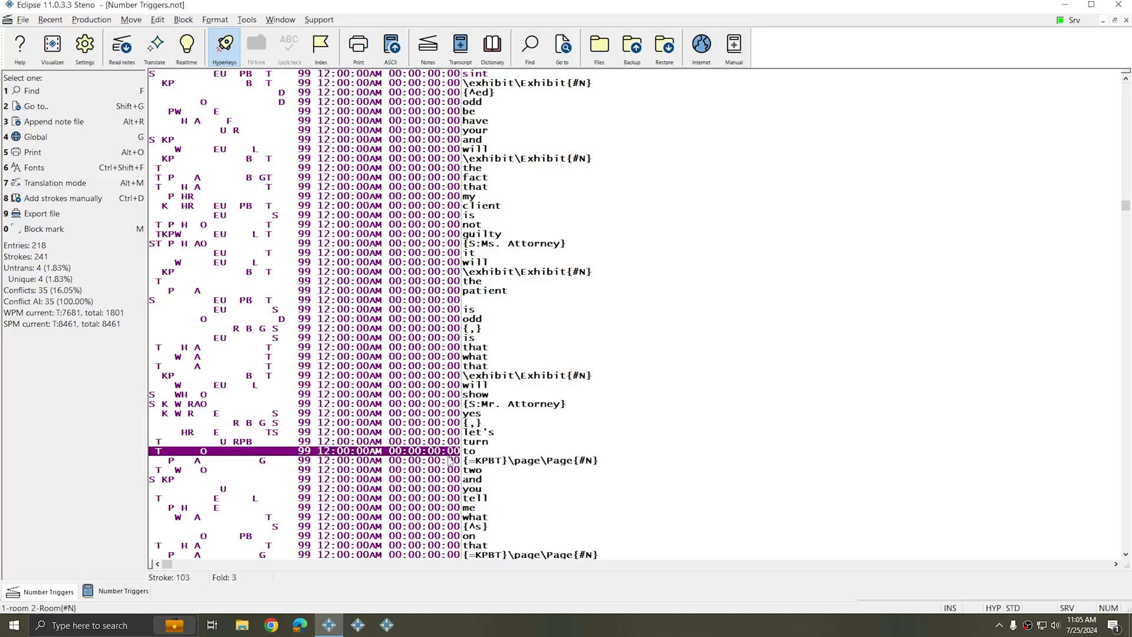
left_click(448, 460)
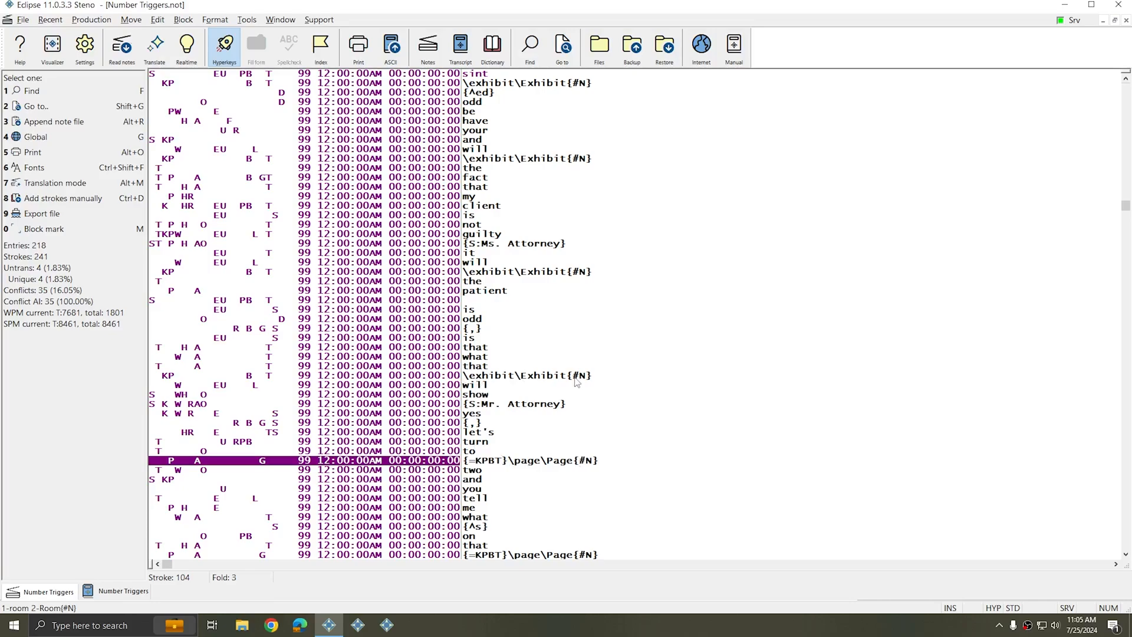
scroll(577, 382, "down", 3)
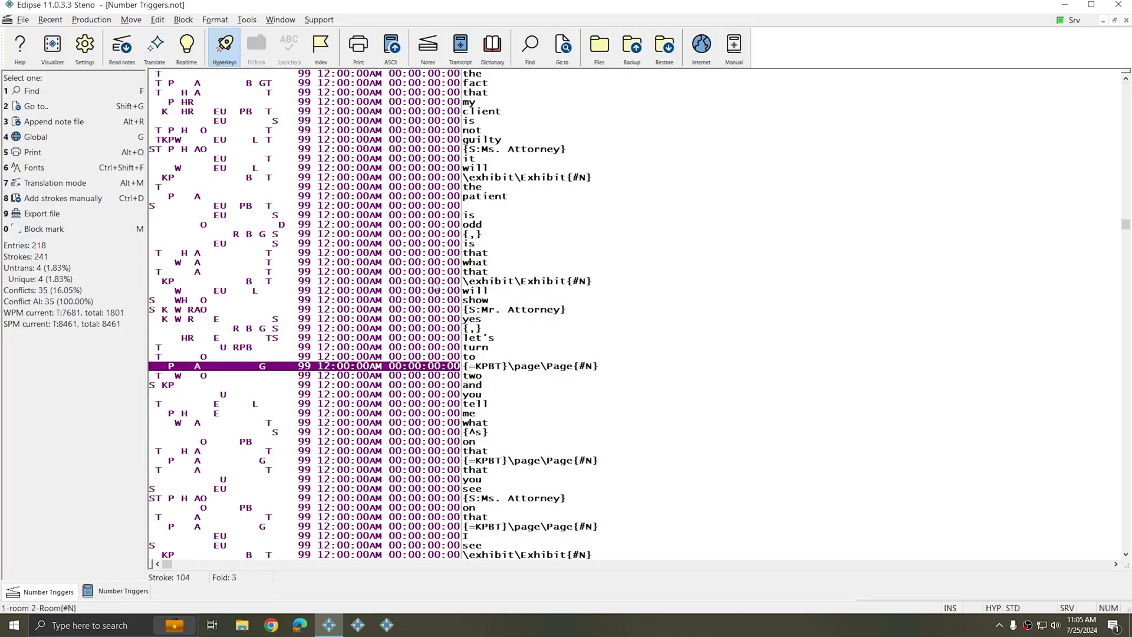
left_click(465, 282)
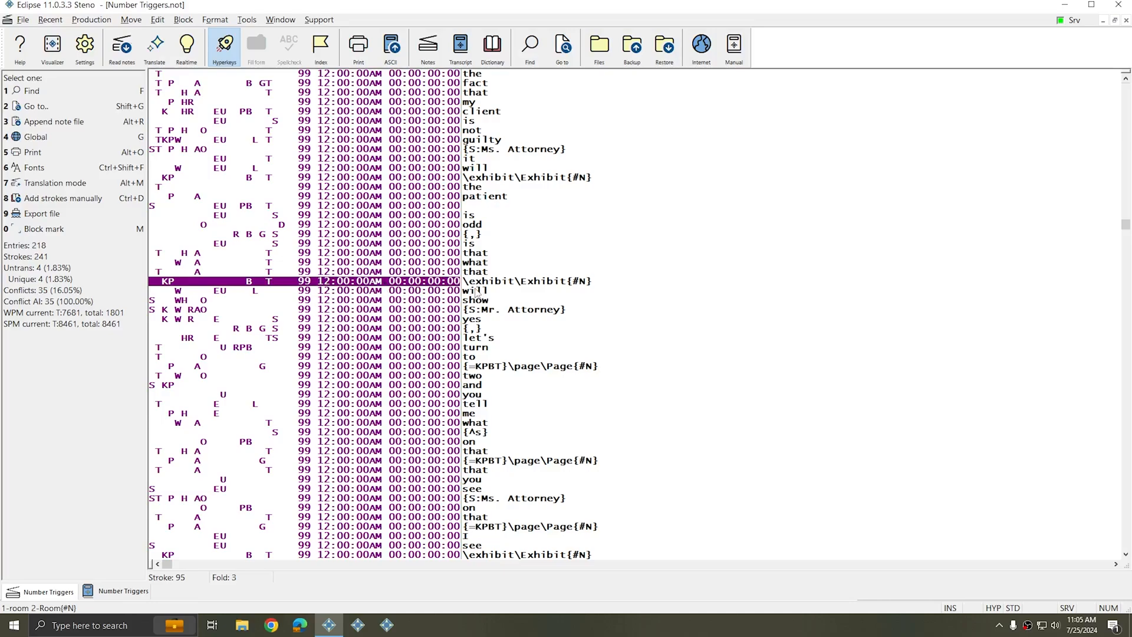
Add new steno strokes manually at the end of the notes file
key("ctrl+End")
key("ctrl+d")
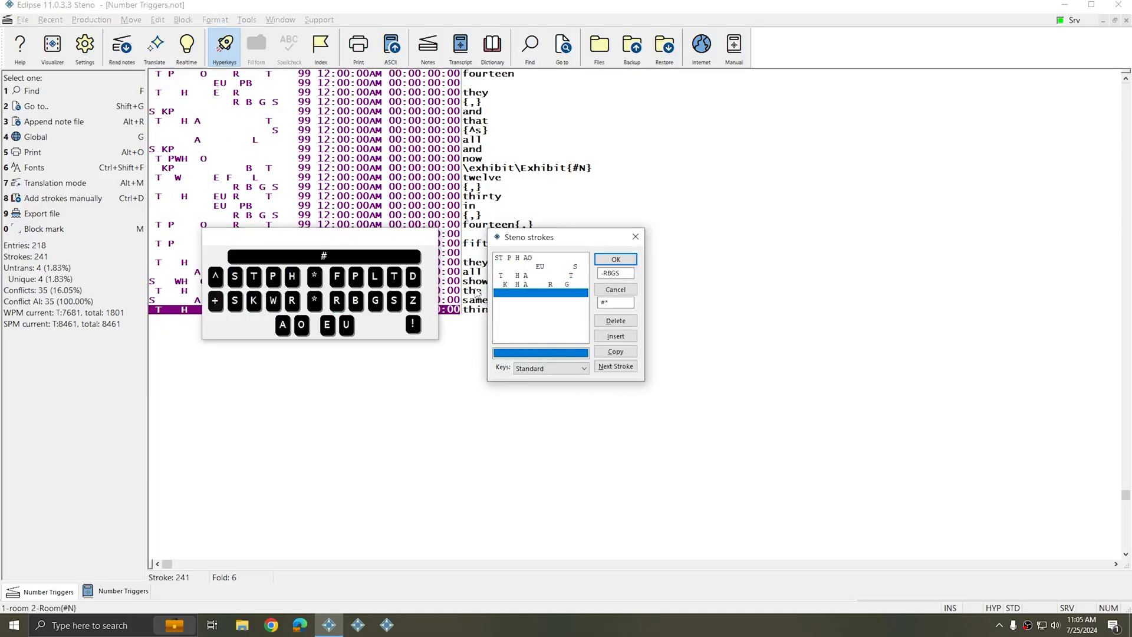
type("nm; srcjl dmik ase wrnm; dmik nm; srcnjl wdv ")
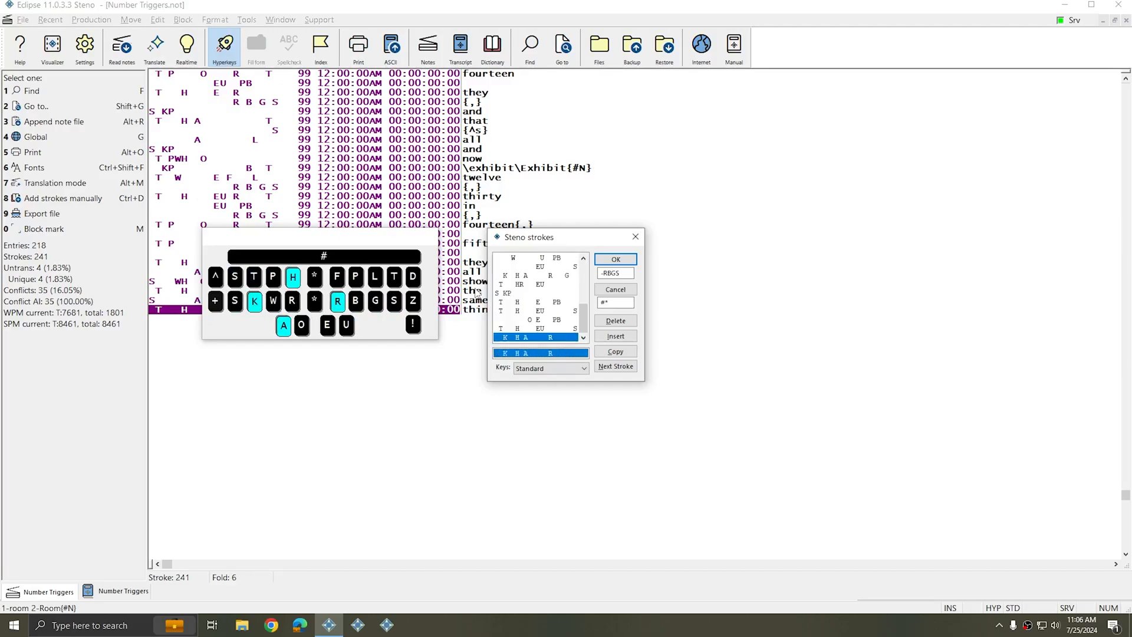
type("edmp wrnm; srcjl wefvio ercj wrcp srcjl nm; srcjl wenmu")
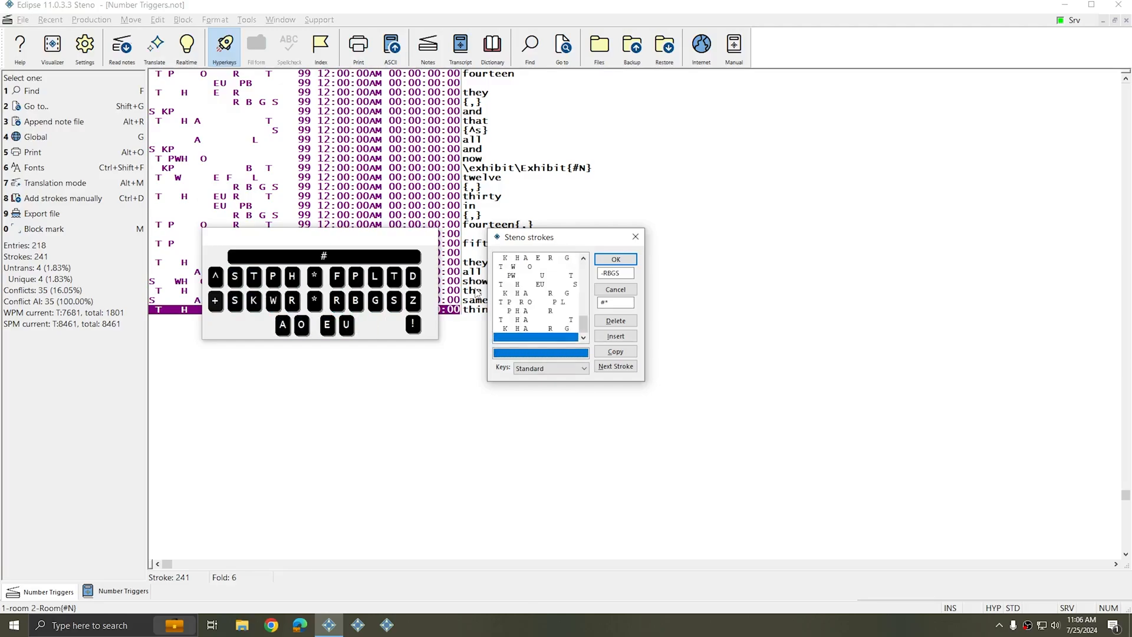
left_click(615, 259)
Define the PHA-R stroke in the notes as may
key("Up")
key("Up")
key("Up")
key("Up")
key("Up")
type("gmay")
key("Return")
key("Up")
key("Up")
key("Up")
key("Up")
key("Up")
key("Up")
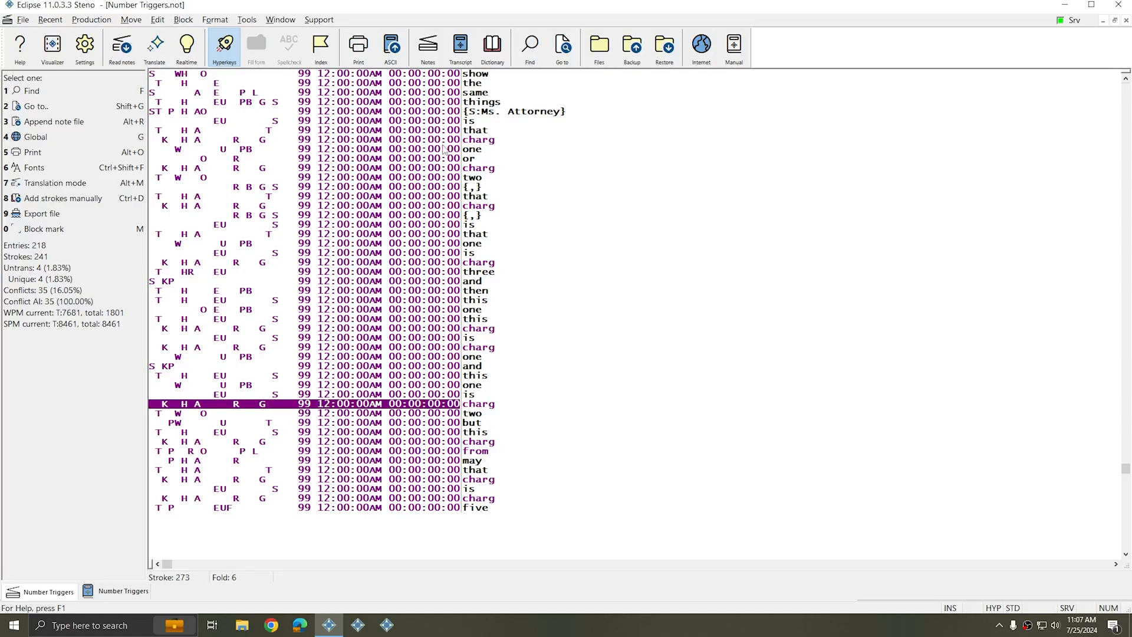
Define the KHARG stroke as the charge number trigger {=KPBT}\charge\Charge{#N}
left_click(375, 141)
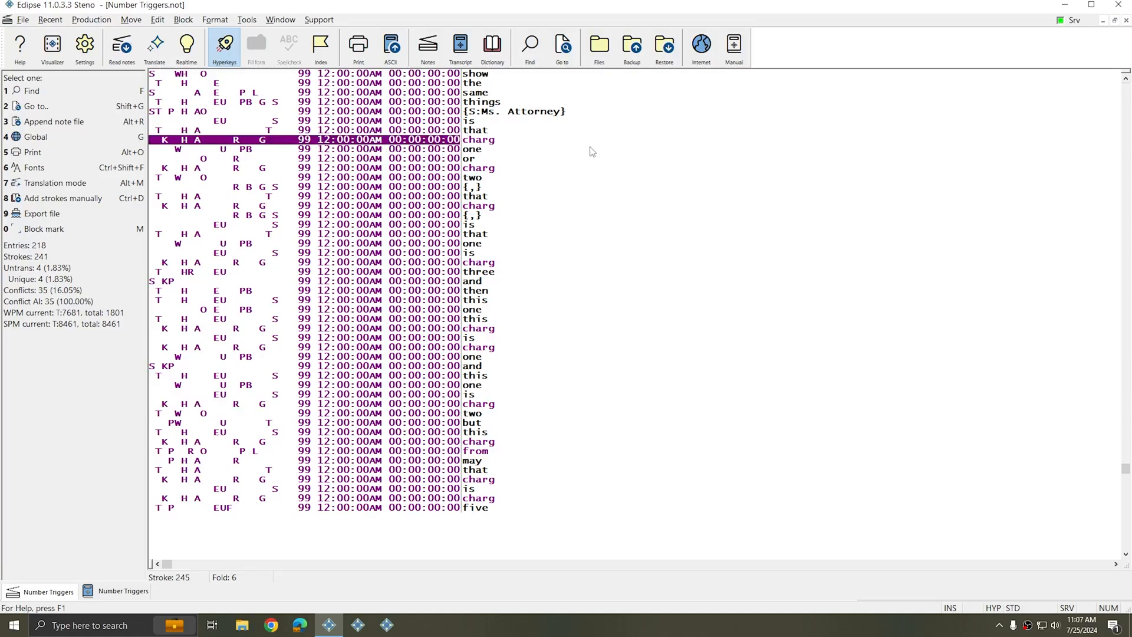
key("g")
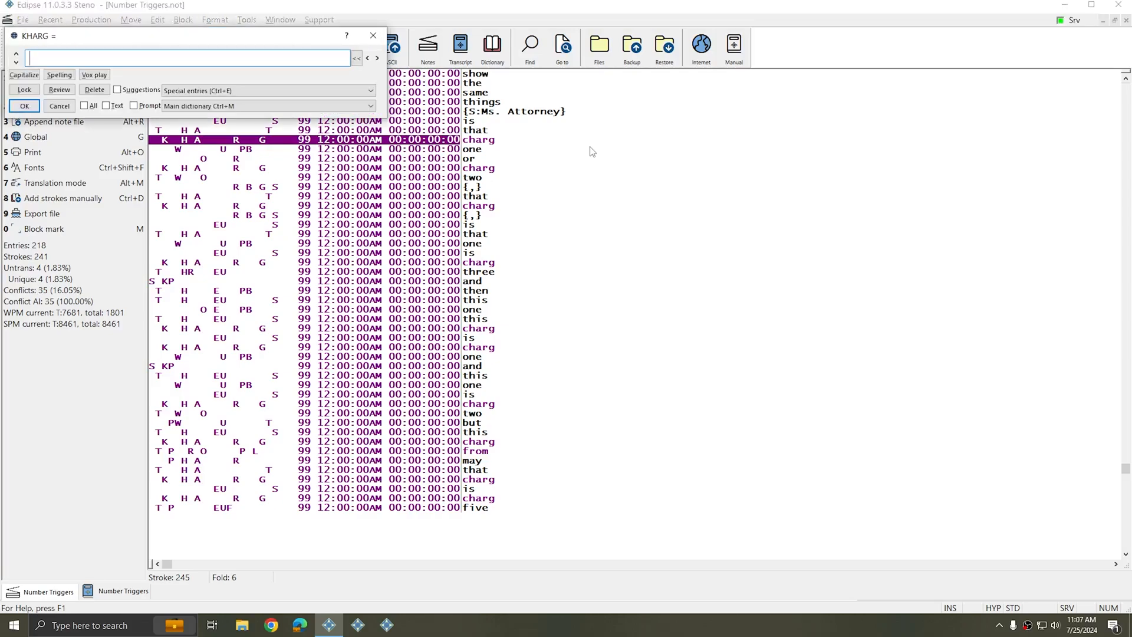
type("{=KPBT}\\charge\\Charge{#N")
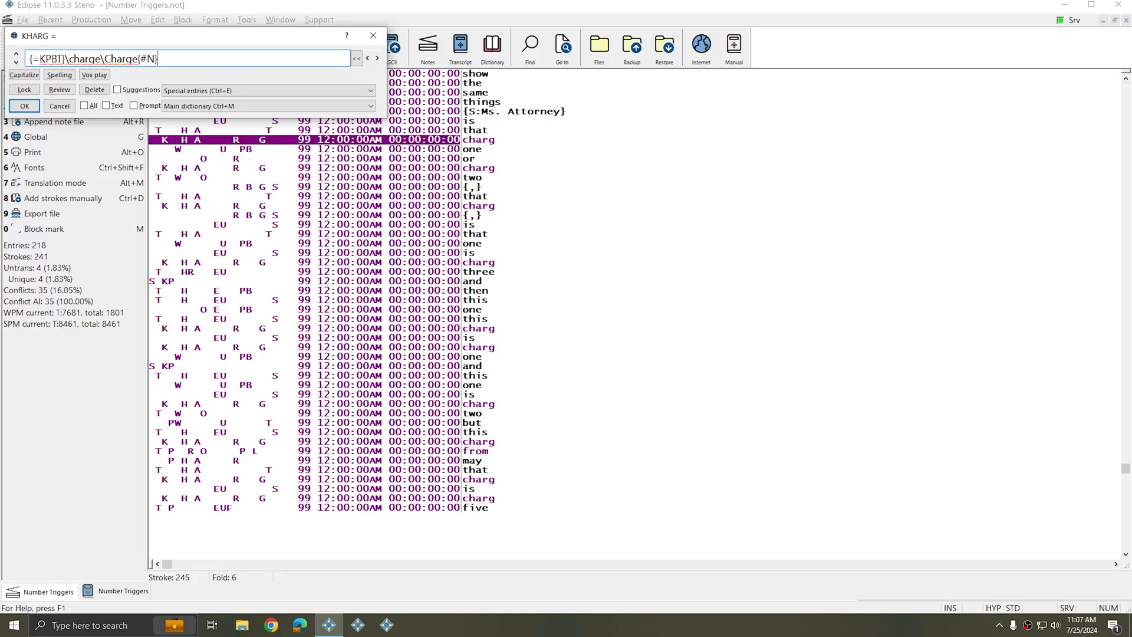
key("Return")
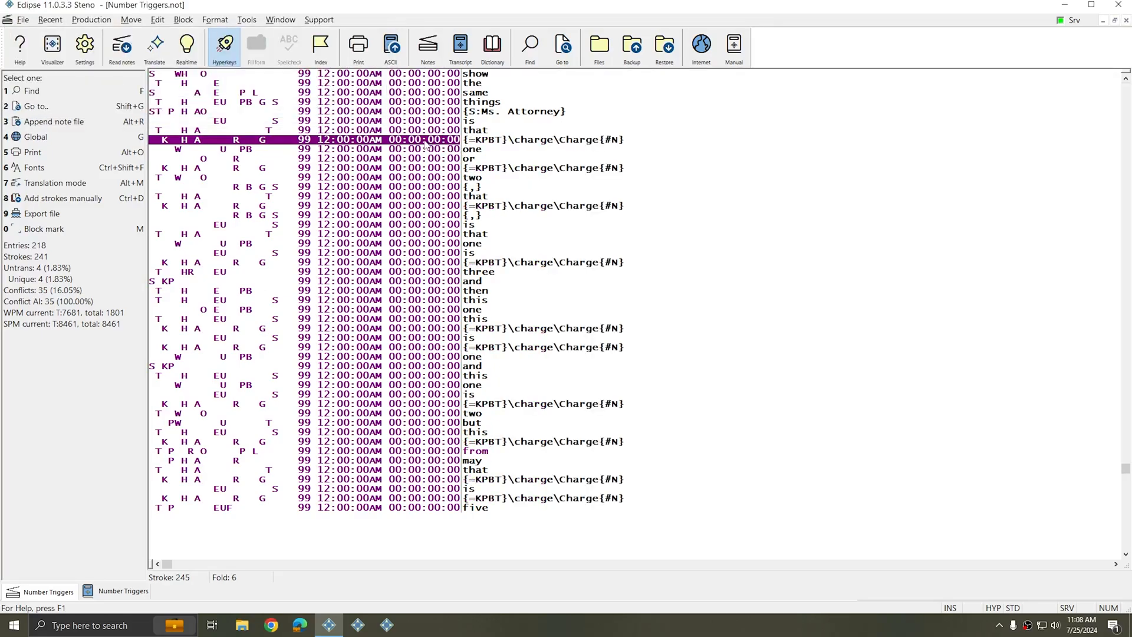
Define the TPROPL stroke as from
left_click(442, 453)
type("gfrom")
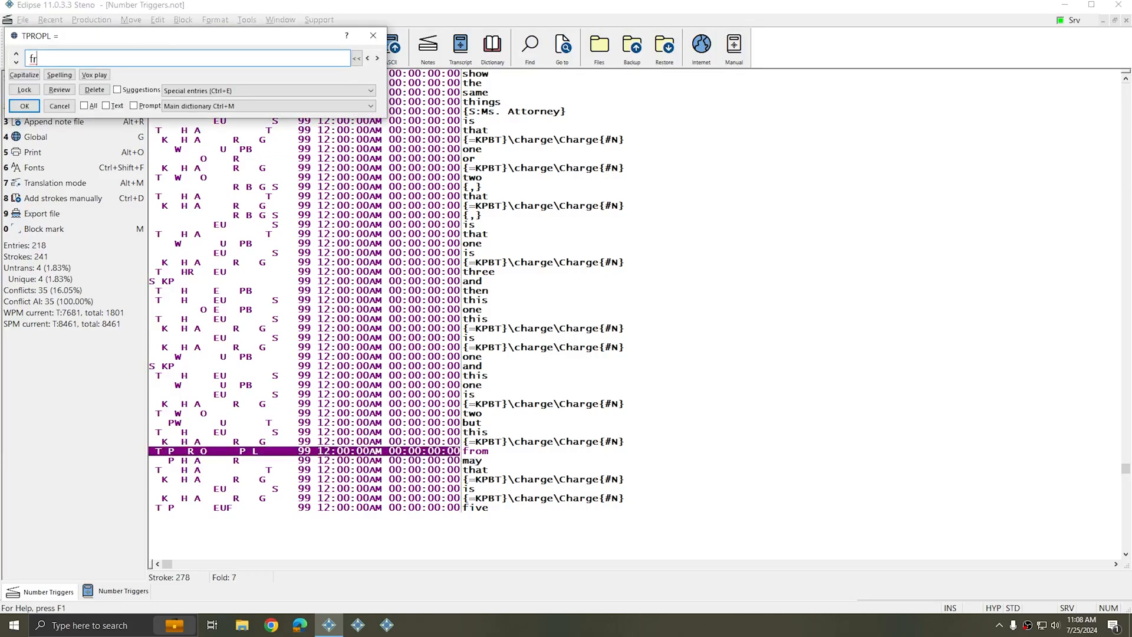
key("Return")
Retranslate the notes into the existing Number Triggers job, replacing it
scroll(475, 451, "up", 4)
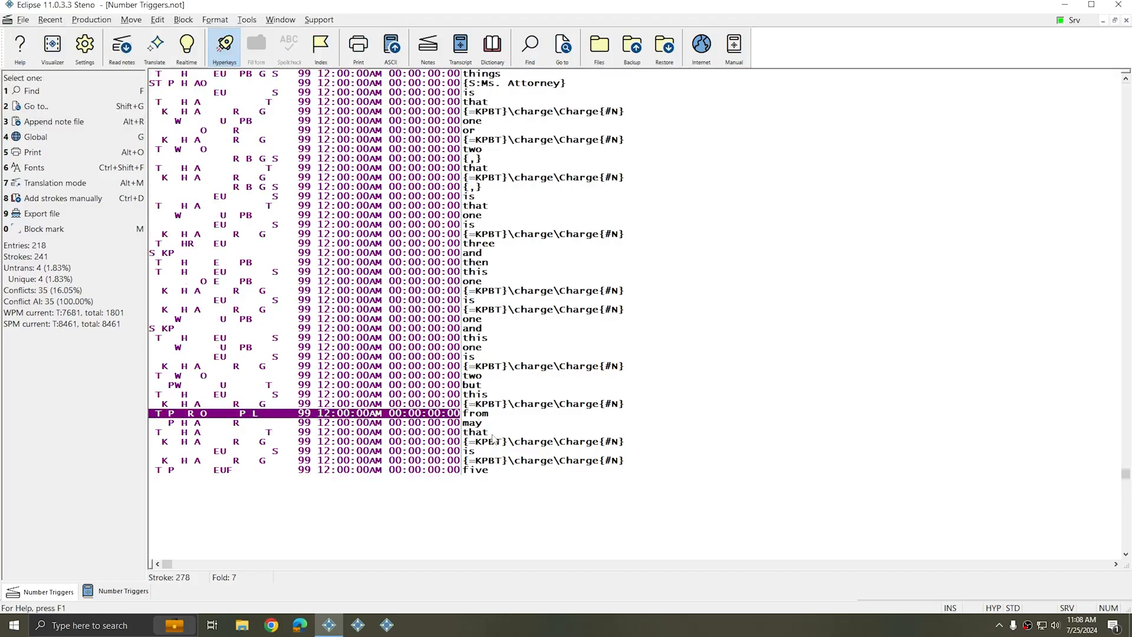
left_click(446, 113)
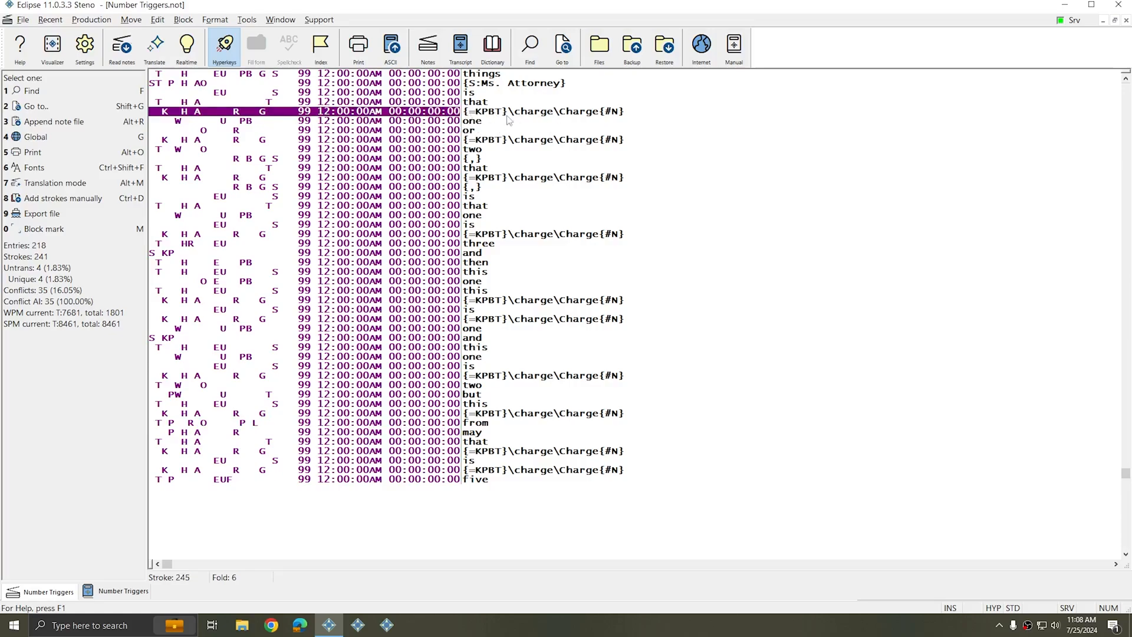
scroll(807, 318, "up", 3)
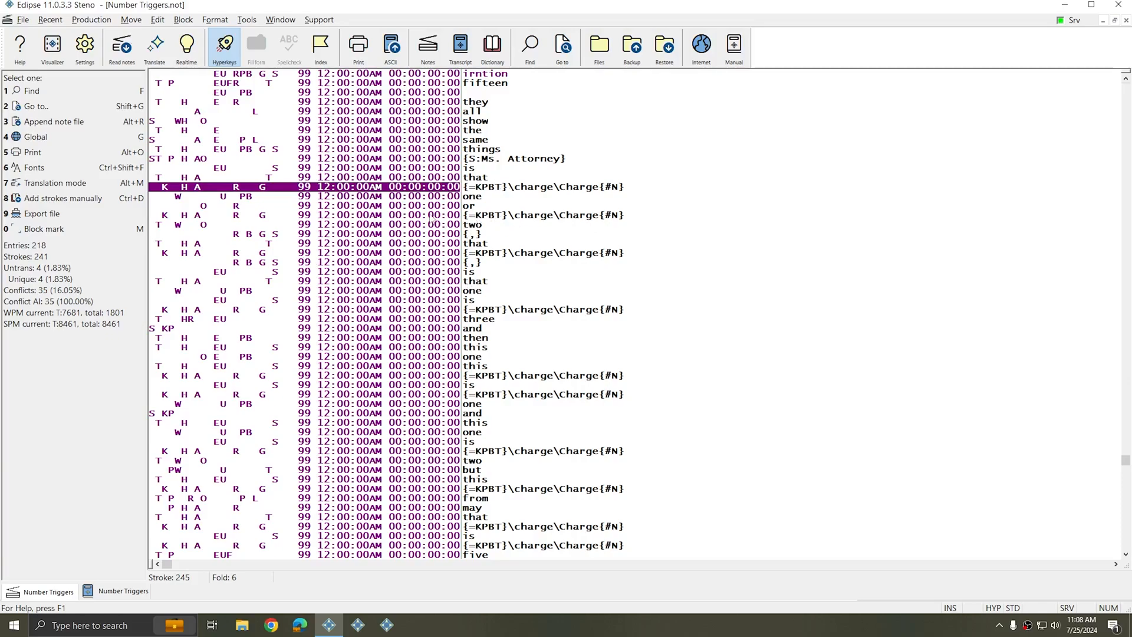
scroll(456, 211, "up", 1)
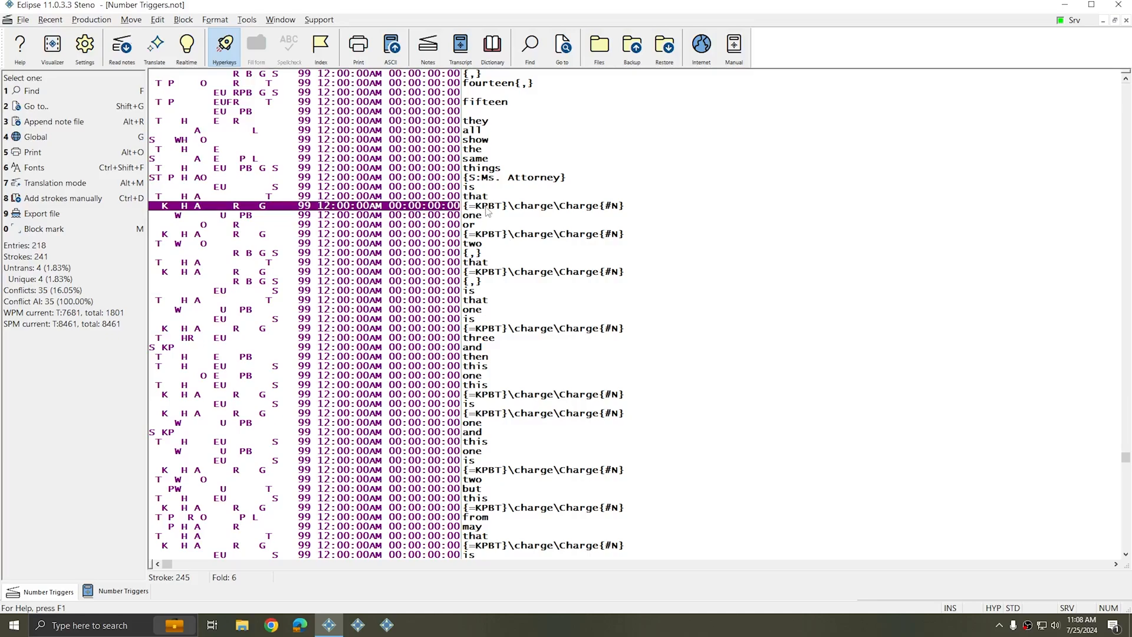
key("alt+t")
left_click(660, 175)
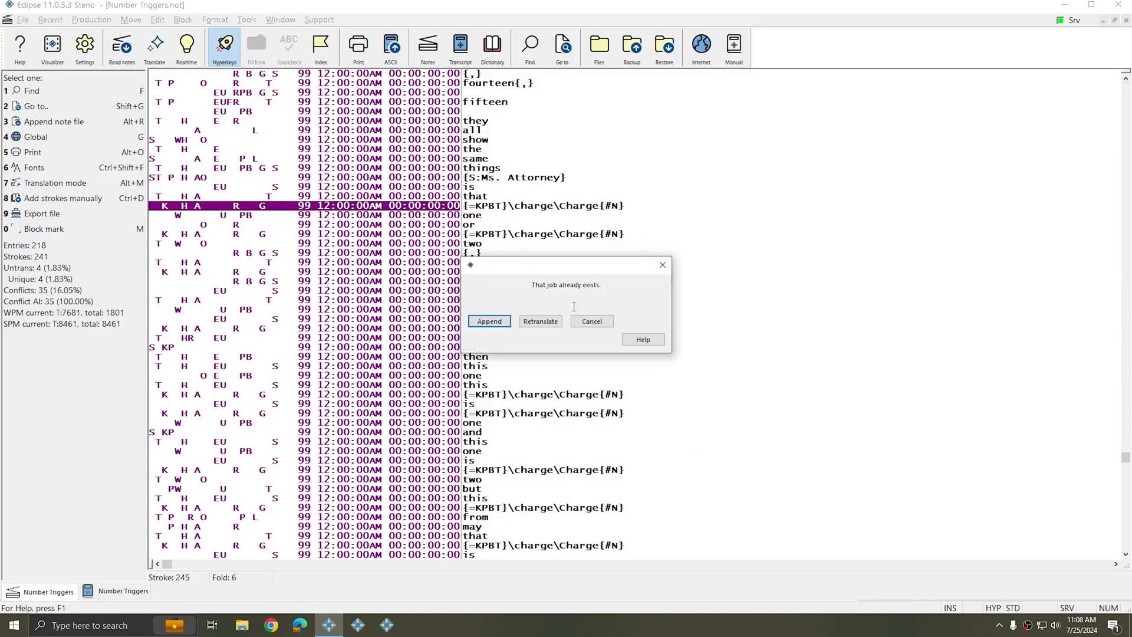
left_click(541, 321)
left_click(571, 317)
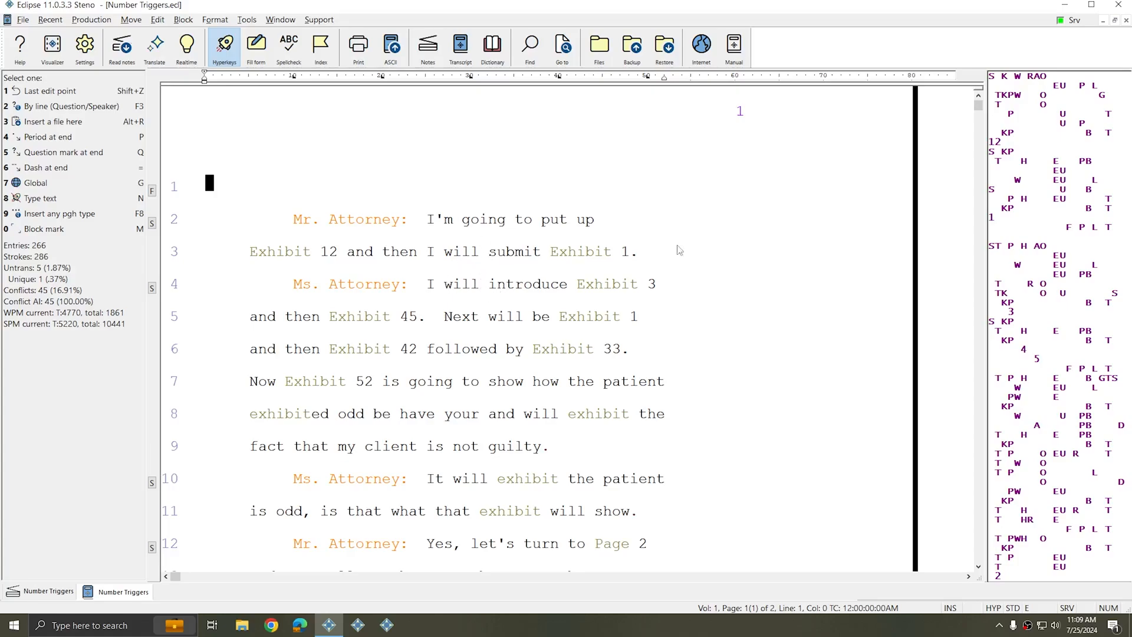
Inspect the Room and Charge triggers in the retranslated transcript
scroll(487, 306, "down", 3)
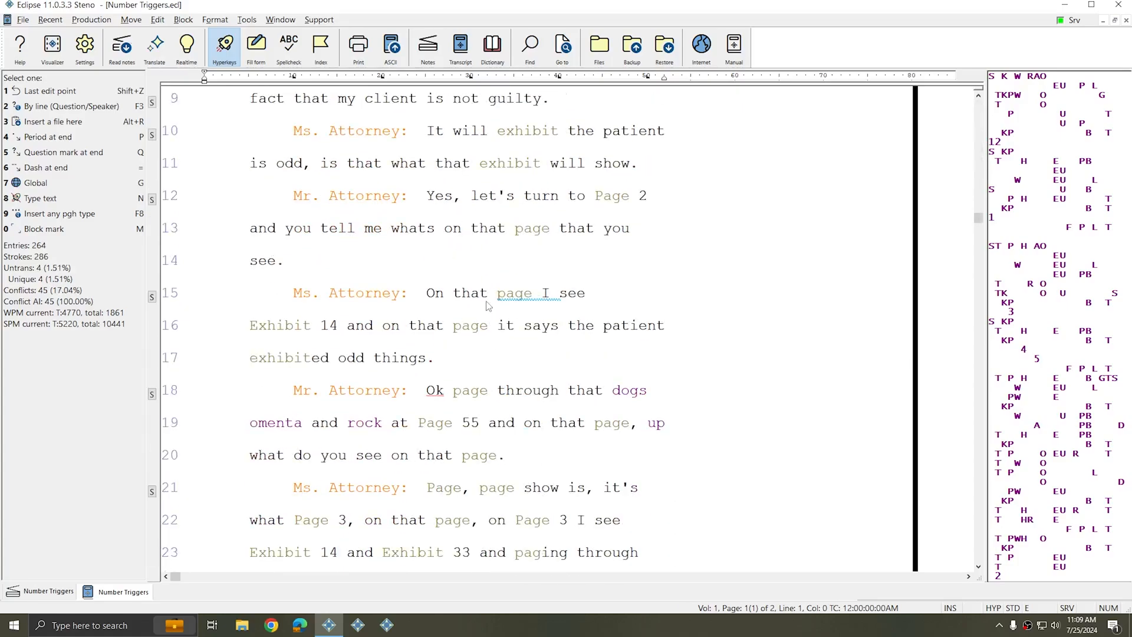
scroll(487, 305, "down", 1)
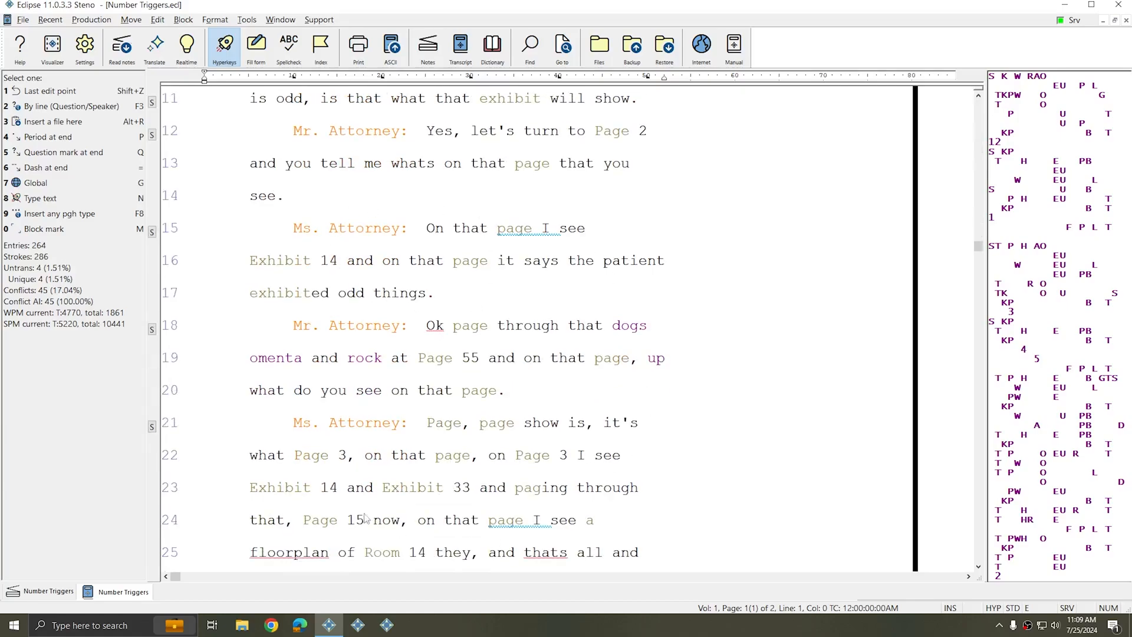
scroll(472, 323, "down", 3)
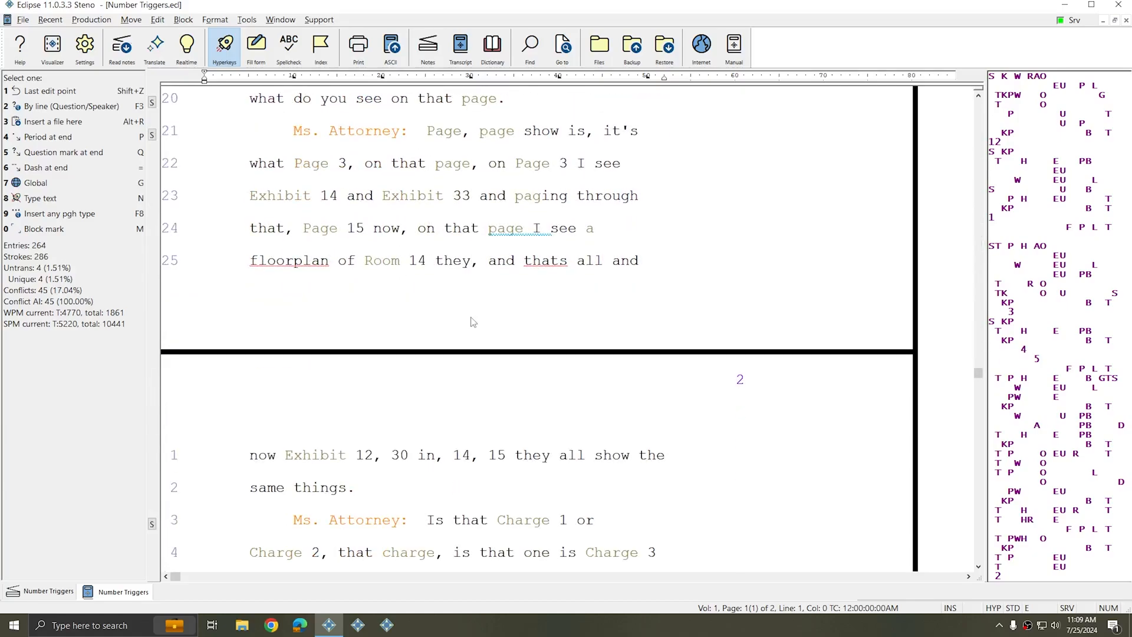
left_click(377, 260)
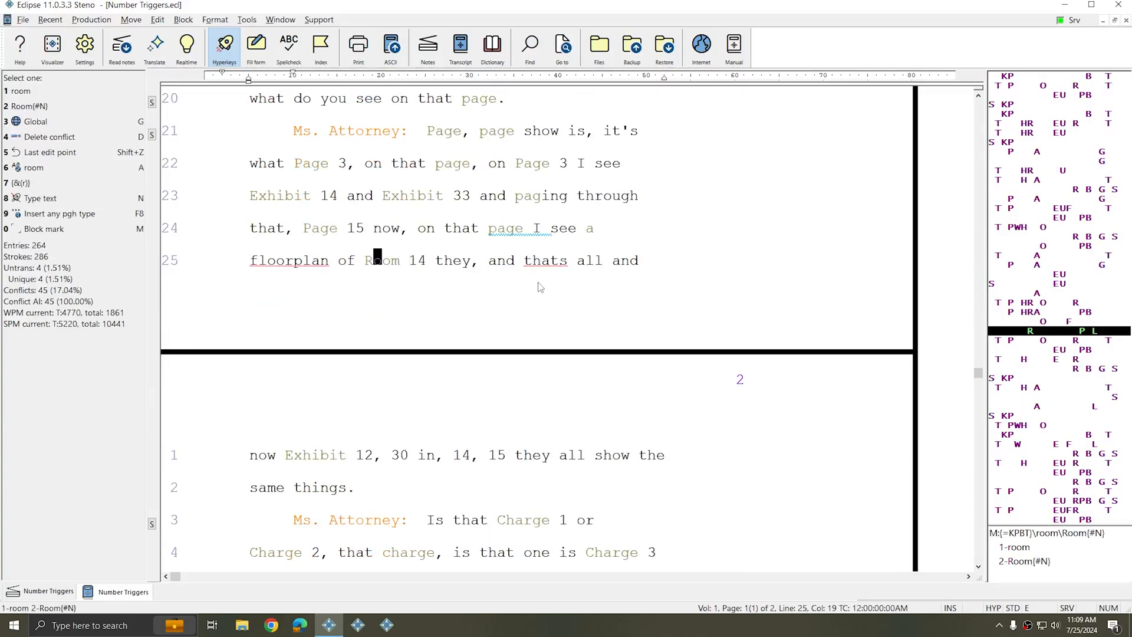
scroll(540, 287, "down", 3)
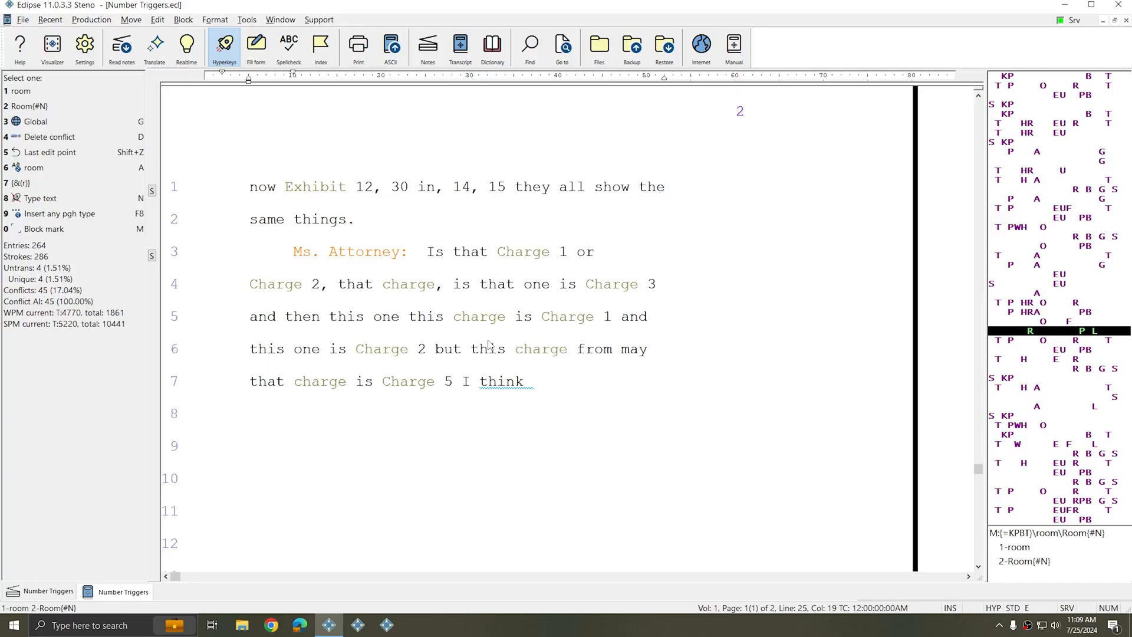
left_click(460, 318)
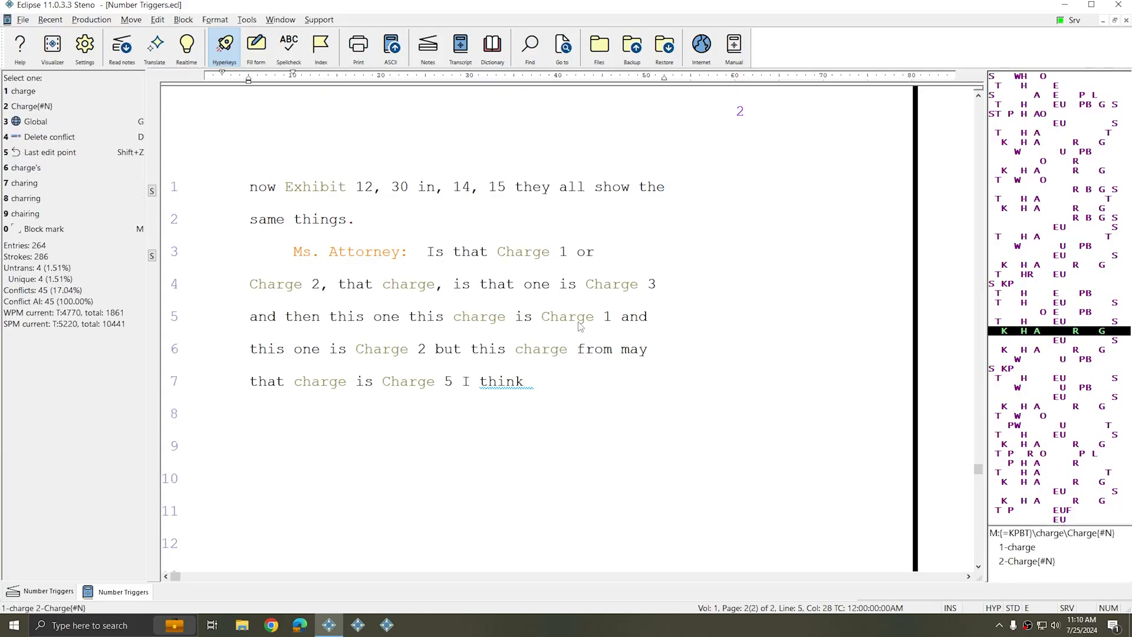
left_click(547, 317)
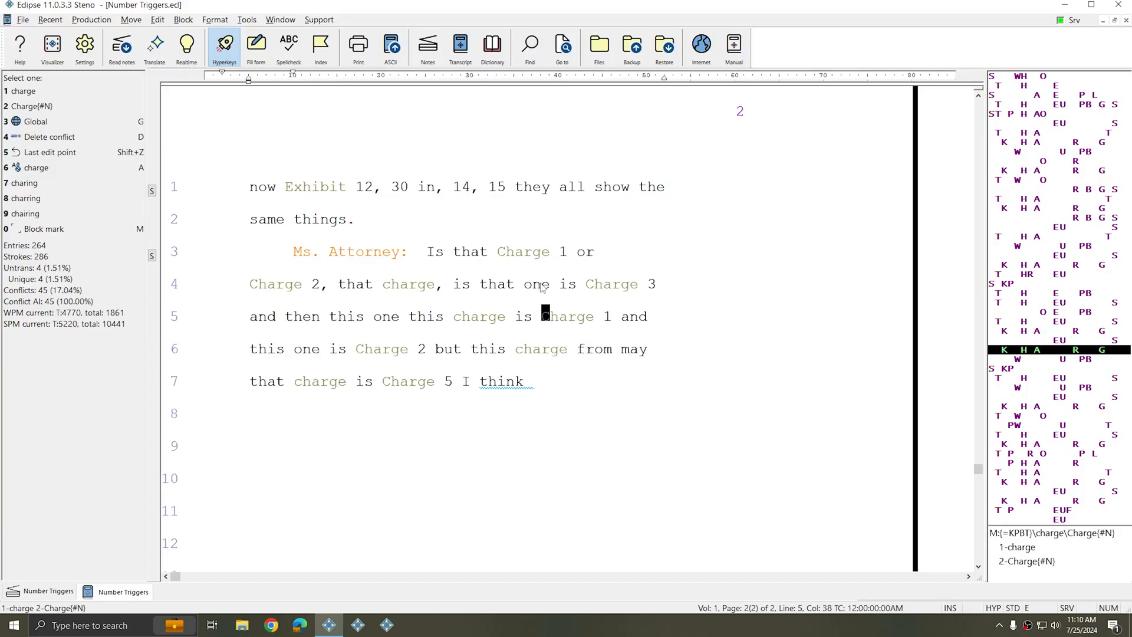
Inspect the Page triggers and their numbers on lines 19 to 22
scroll(475, 345, "up", 3)
scroll(475, 344, "up", 5)
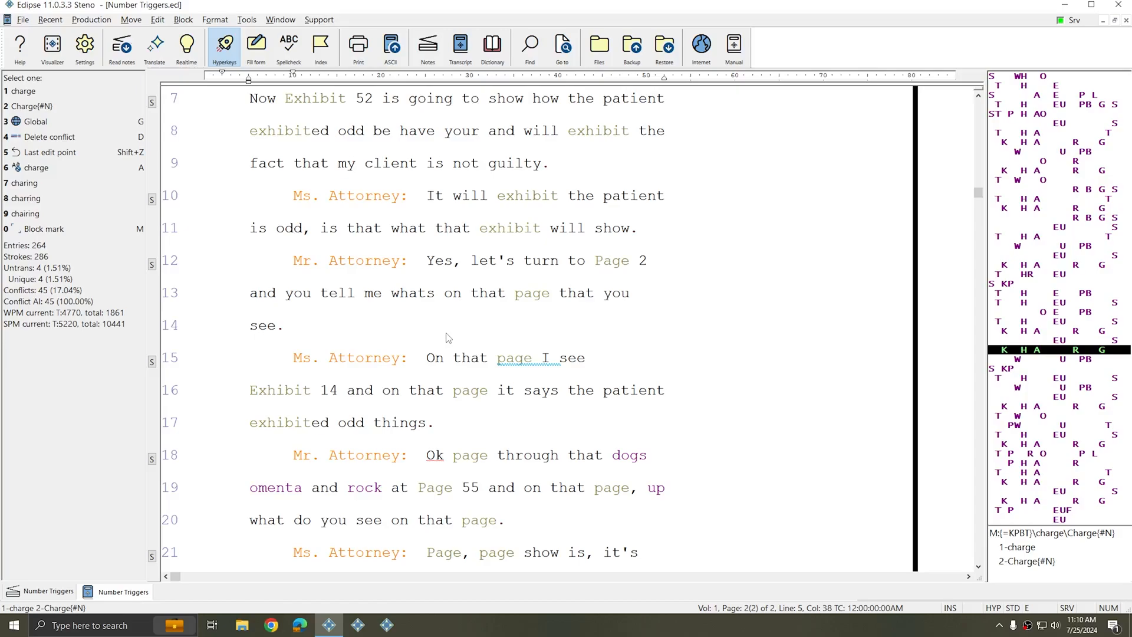
scroll(448, 338, "down", 3)
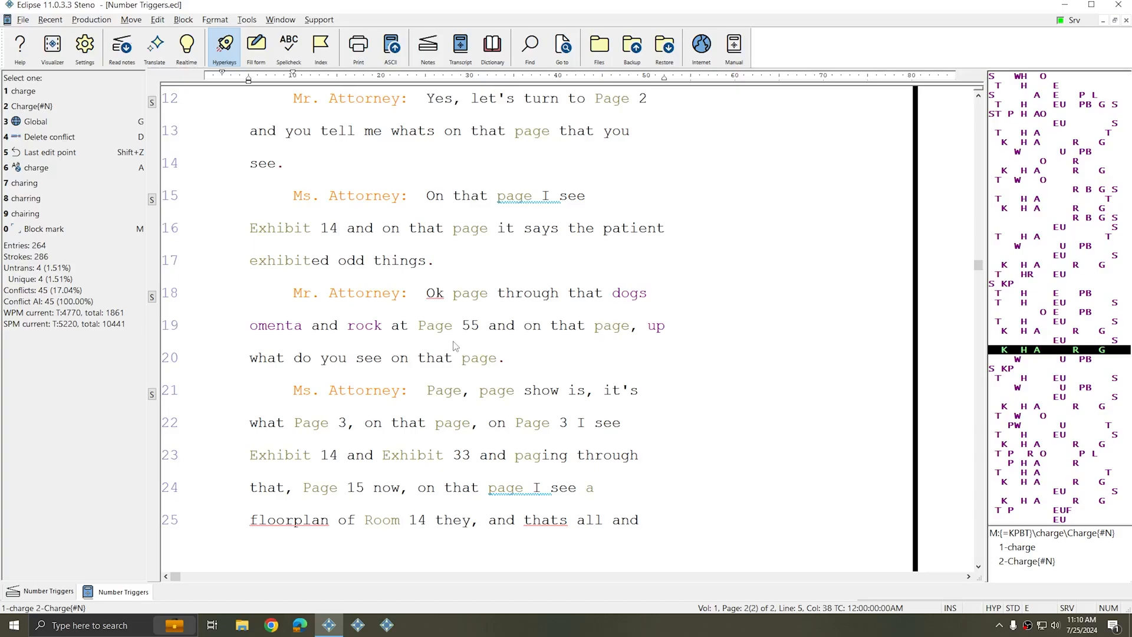
left_click(426, 326)
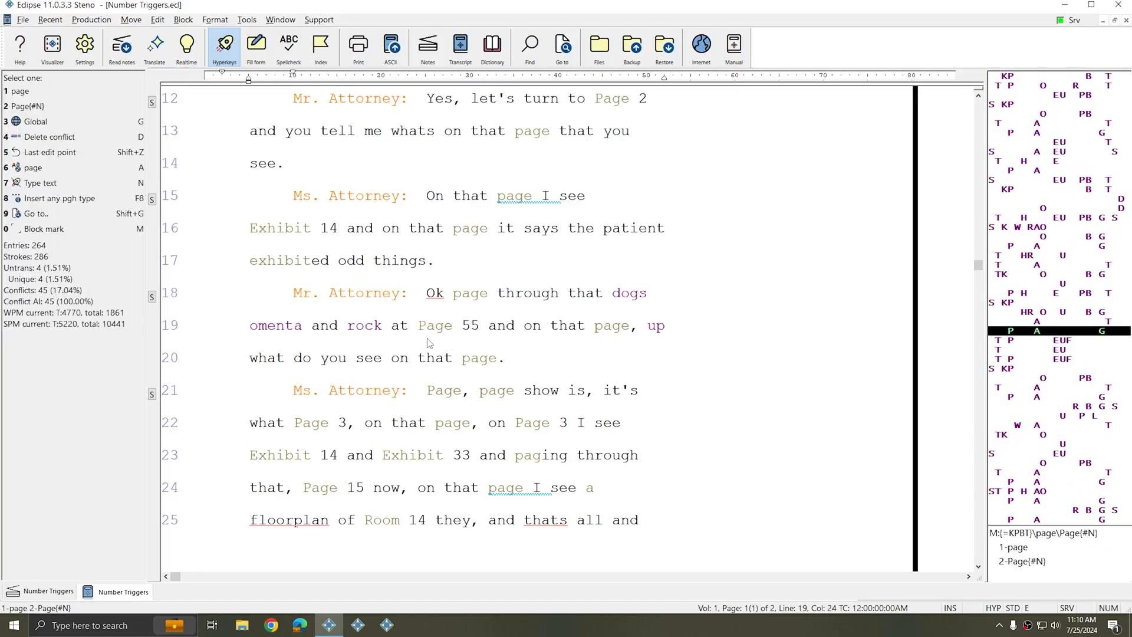
left_click(470, 327)
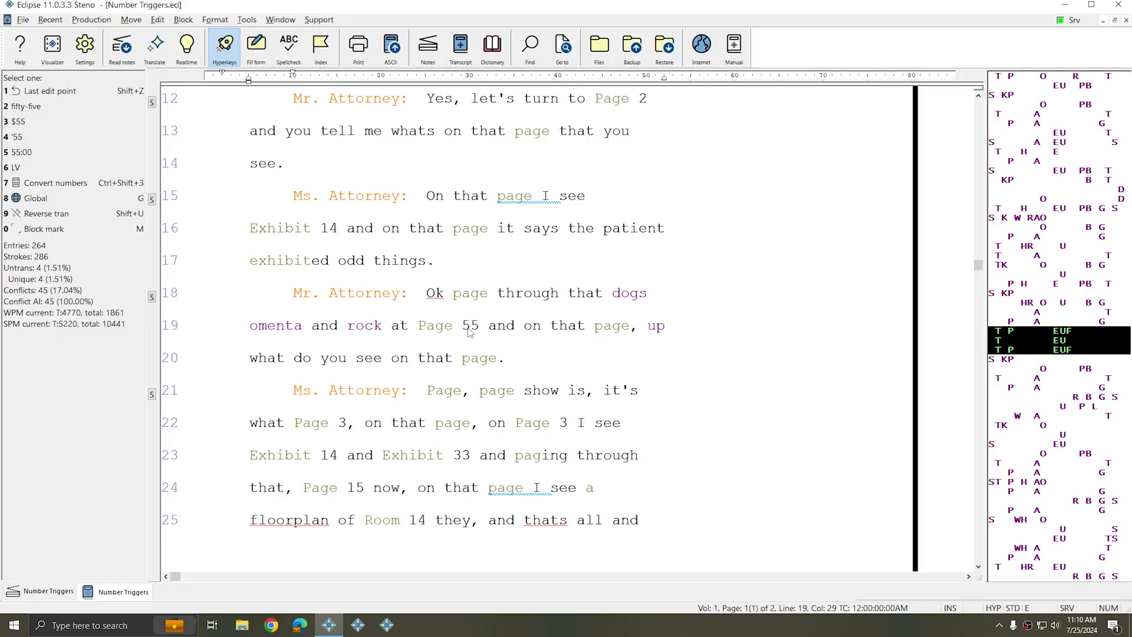
left_click(423, 328)
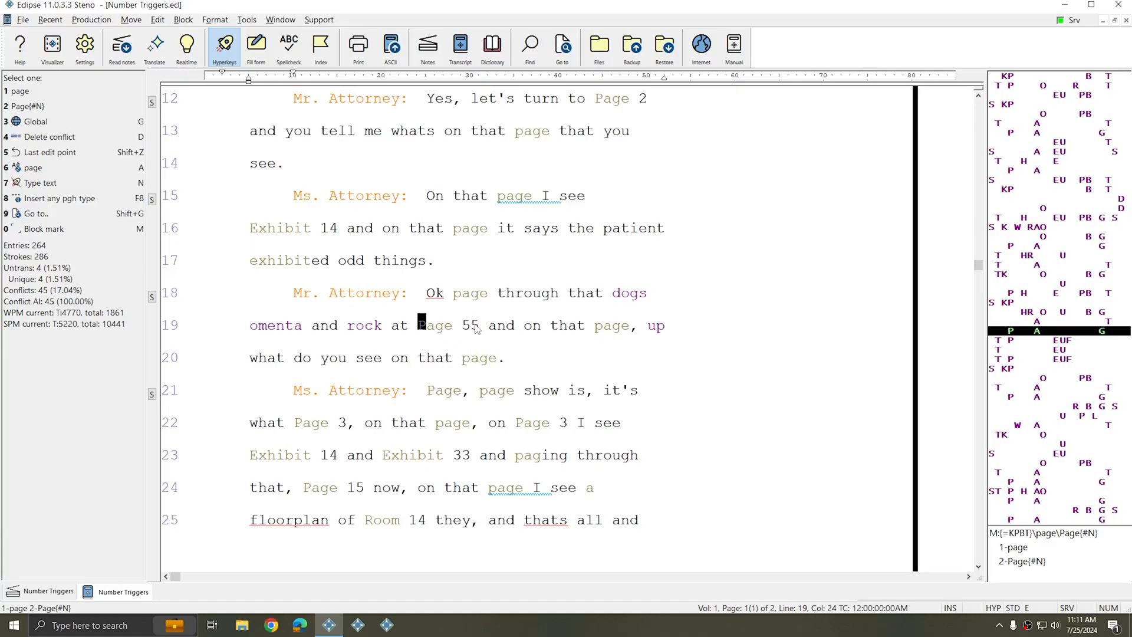
left_click(470, 361)
scroll(469, 361, "down", 2)
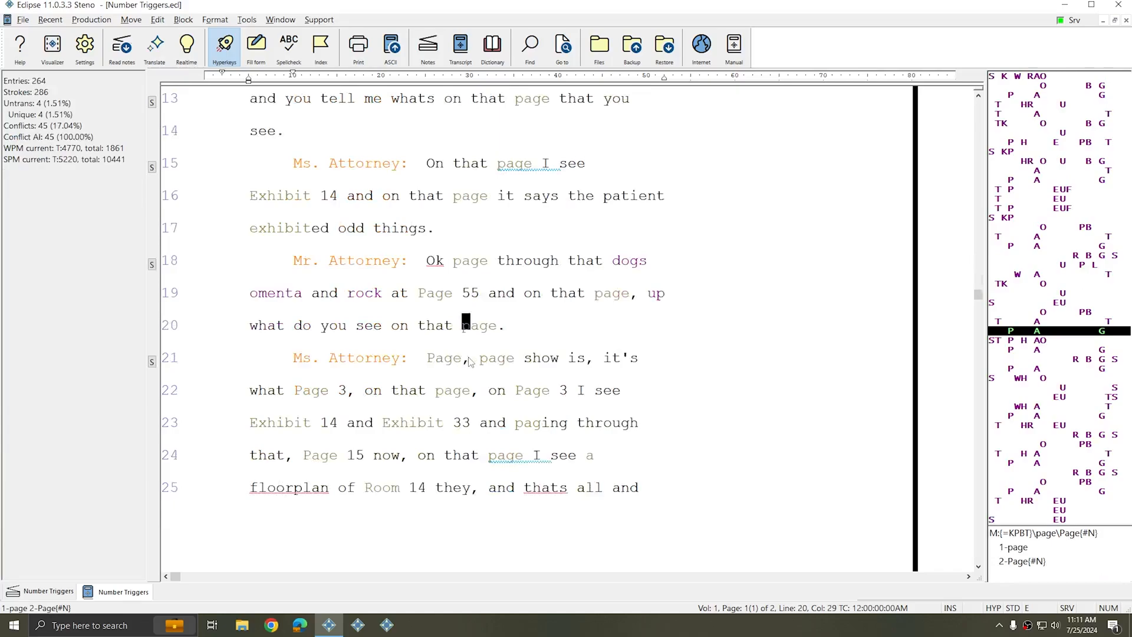
left_click(563, 357)
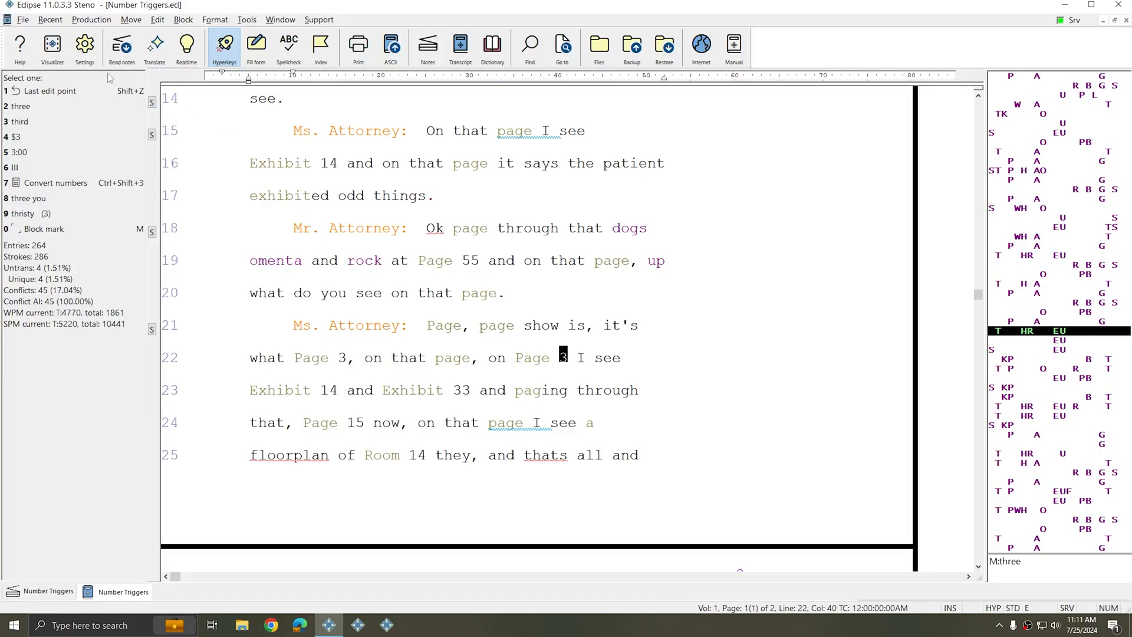
Review the number conversion options in the user settings
left_click(84, 47)
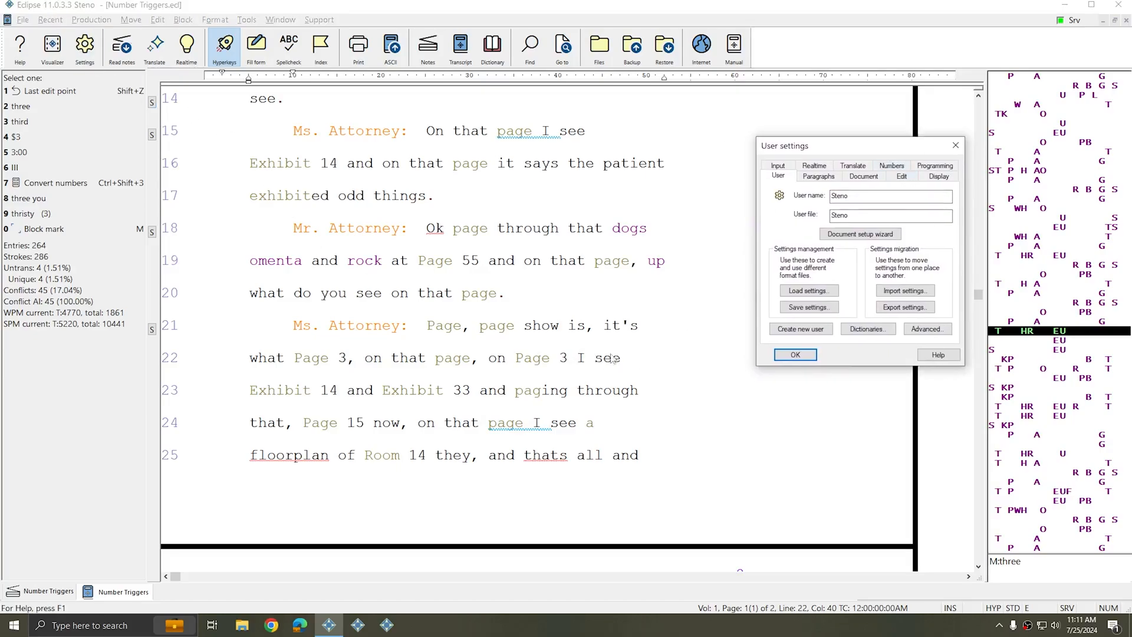
left_click(891, 166)
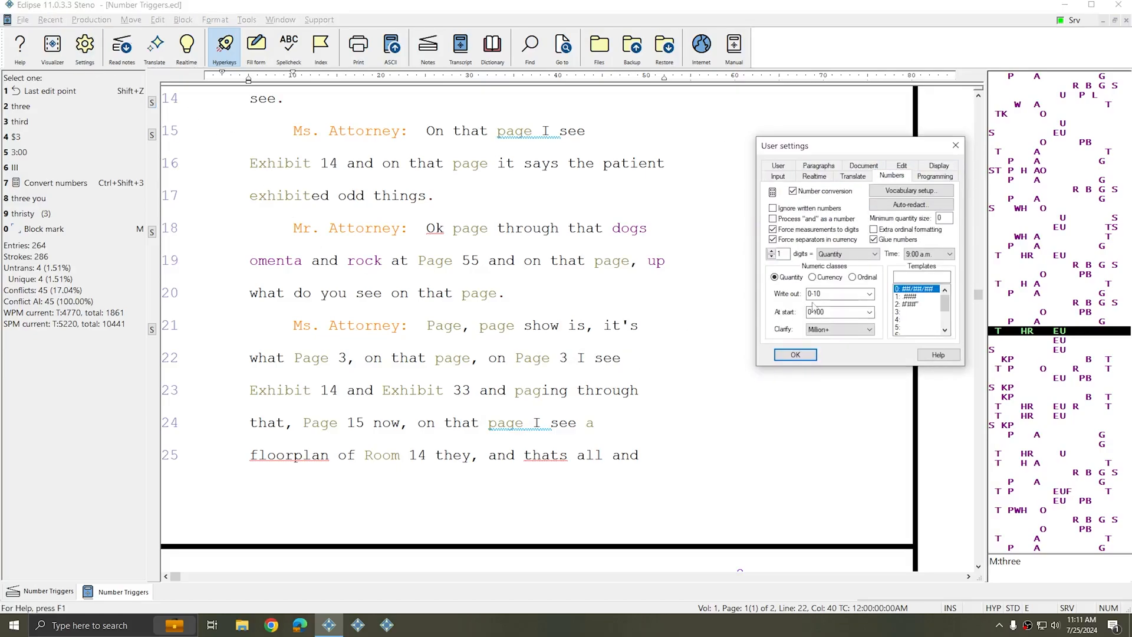
left_click(955, 145)
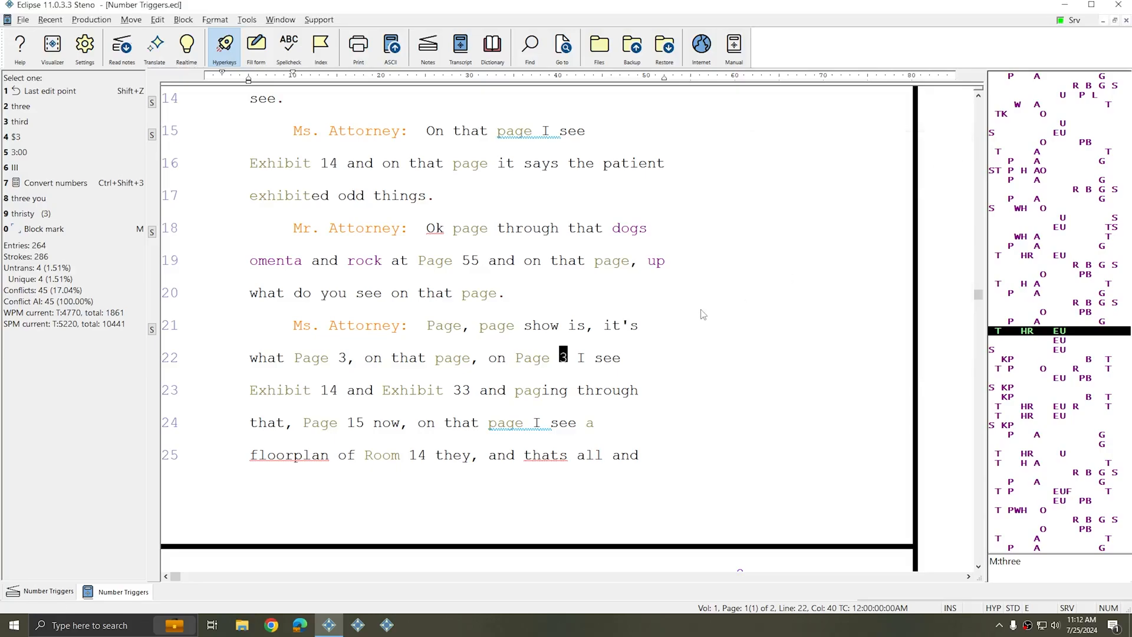
Re-examine the number after Page on line 22 and the Charge trigger on page 2
left_click(524, 363)
left_click(561, 360)
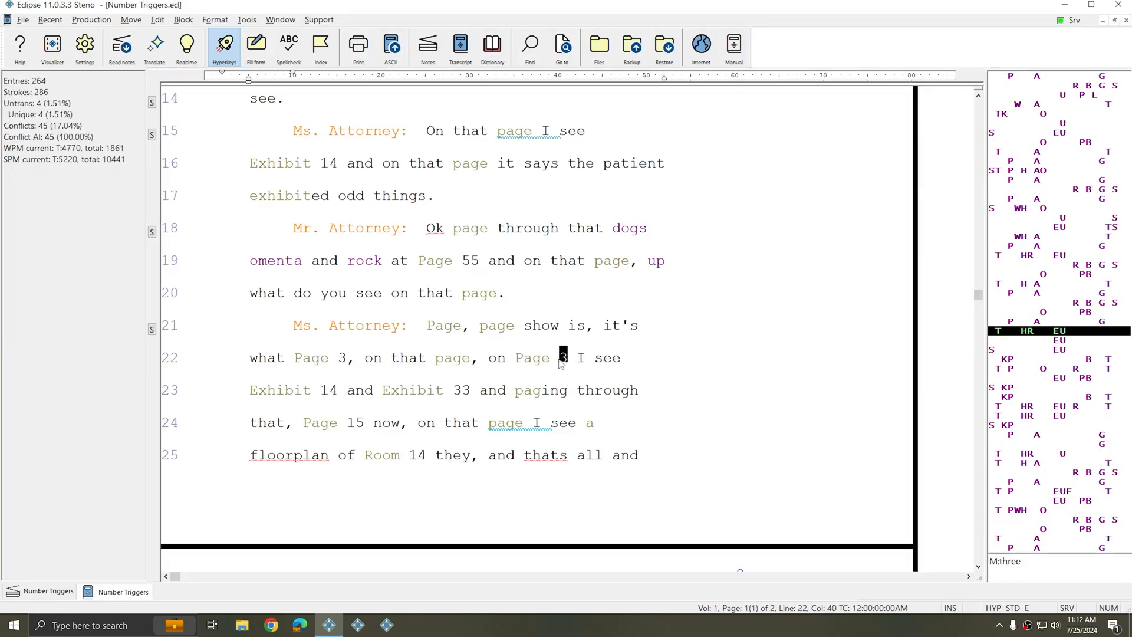
scroll(583, 337, "down", 5)
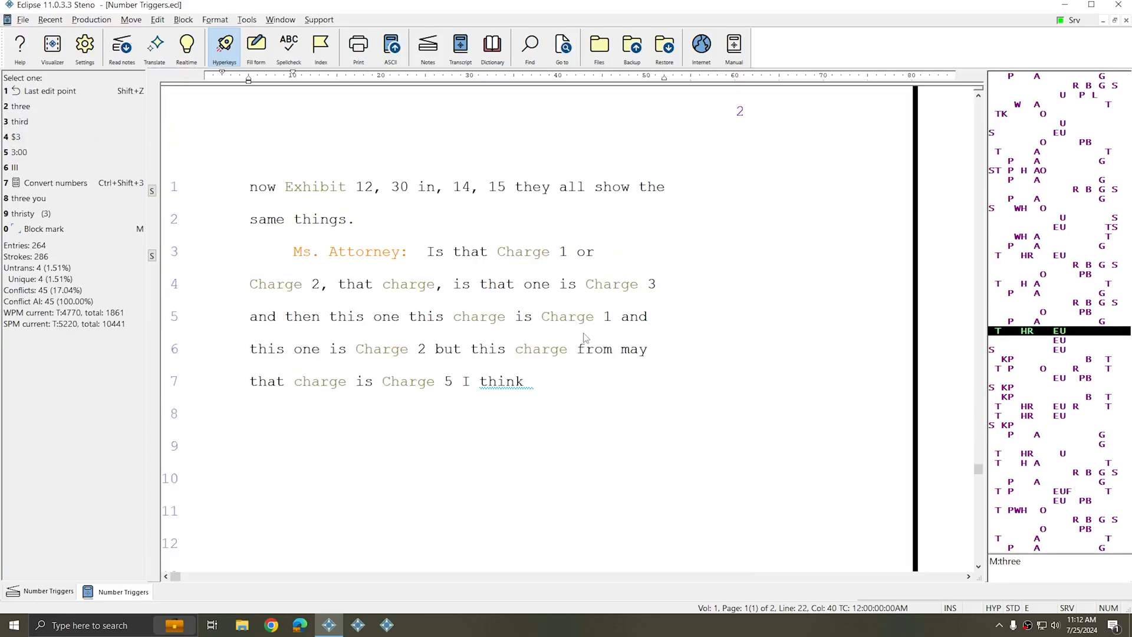
left_click(554, 318)
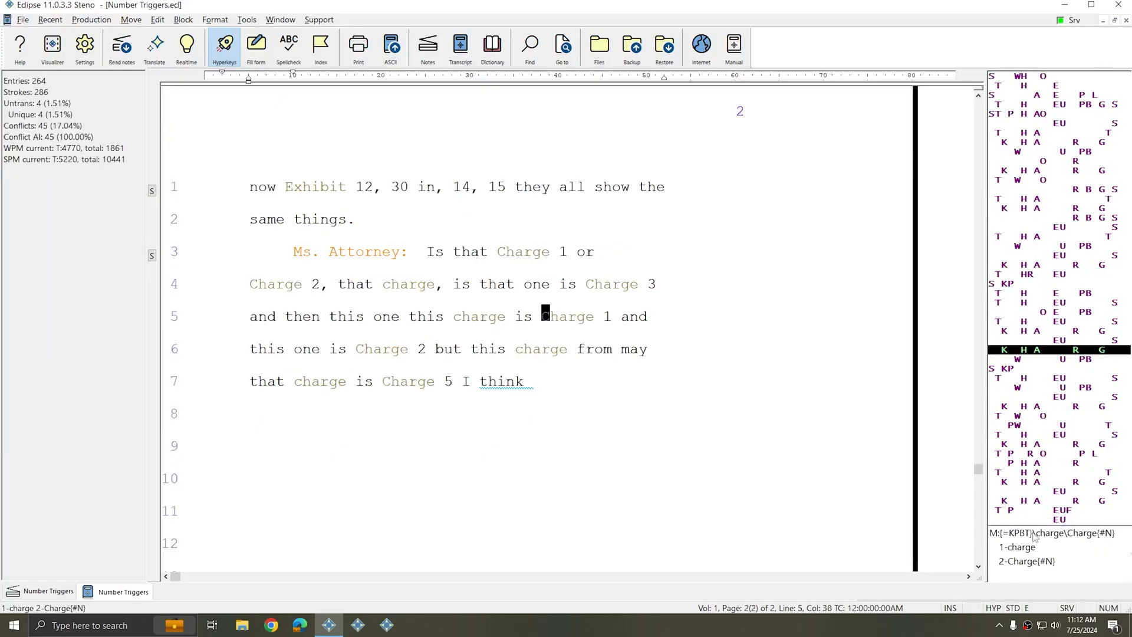